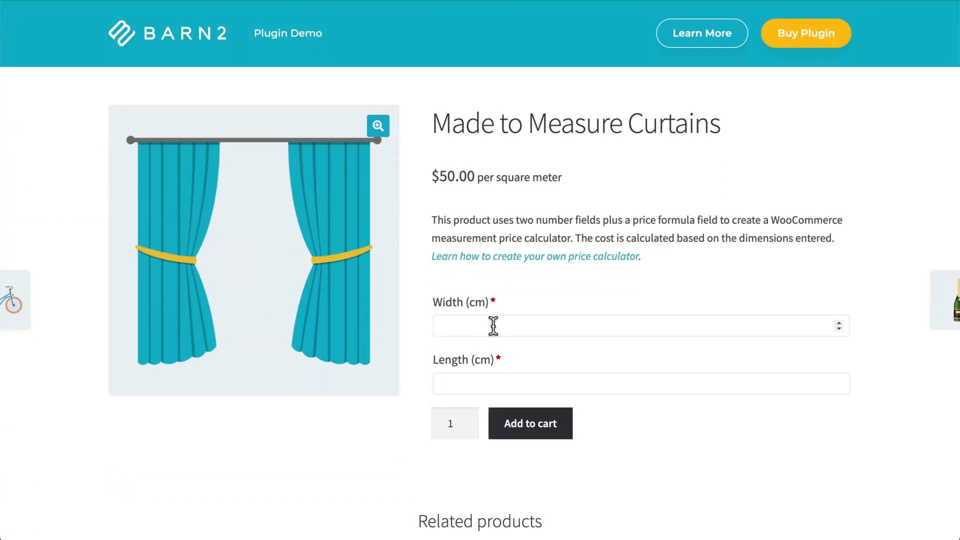
Step: Enter a curtain Width of 100 cm and a Length of 200 cm in the calculator
click(492, 326)
text(100)
click(472, 380)
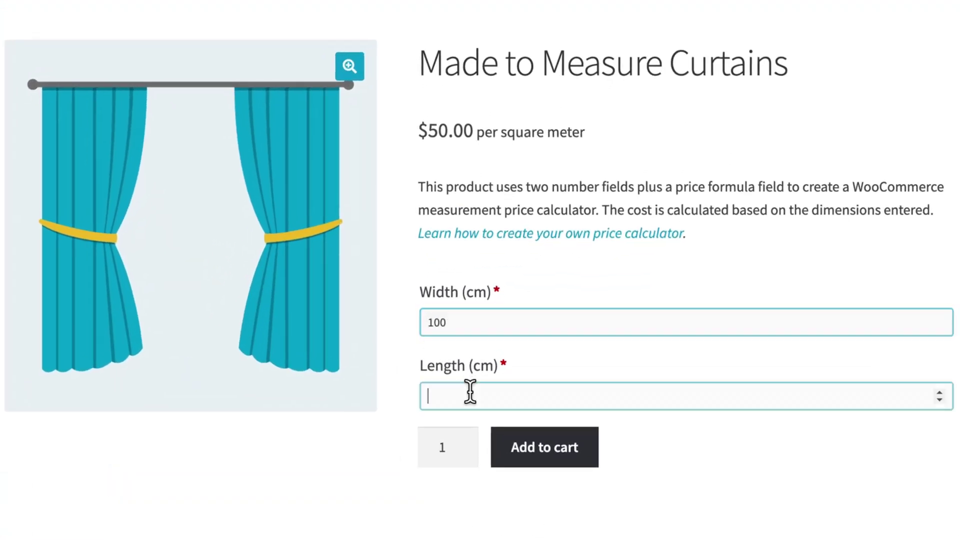
text(100)
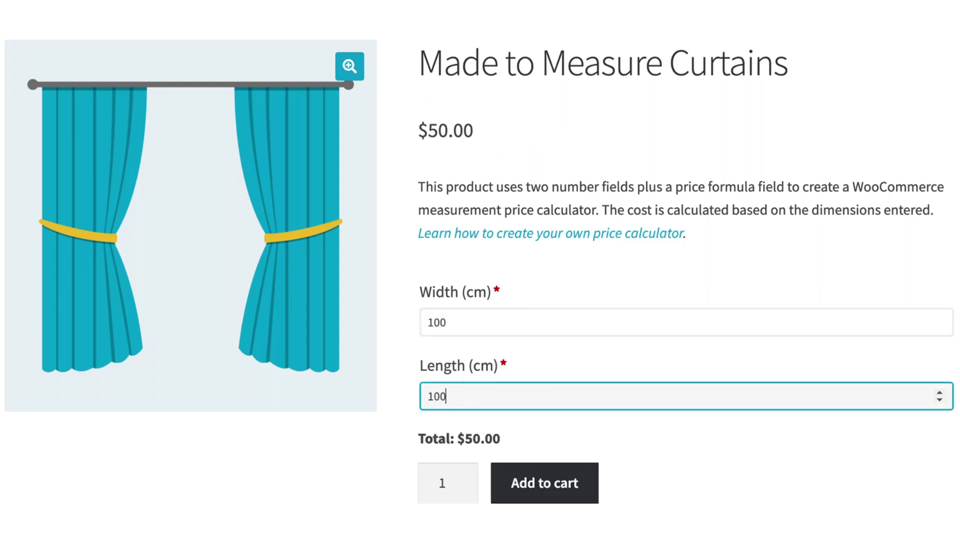
key(BackSpace)
key(BackSpace)
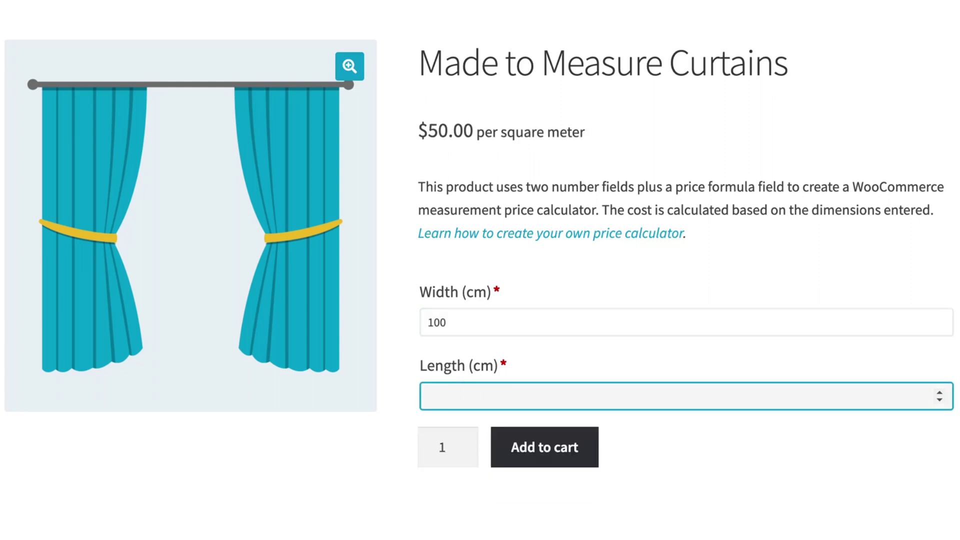
text(20)
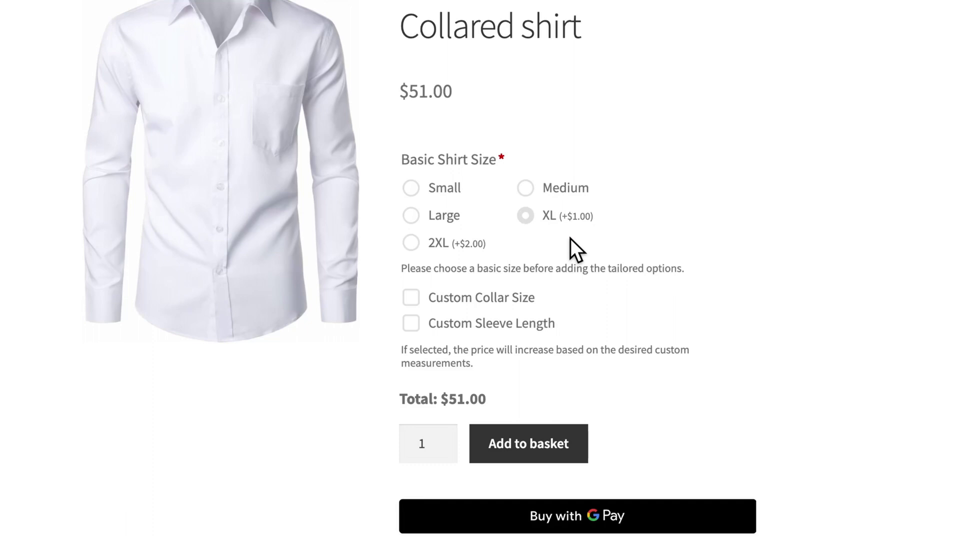
Step: Tick Custom Collar Size and change the collar from 29 to 31 cm
click(412, 298)
scroll(420, 344, down, 2)
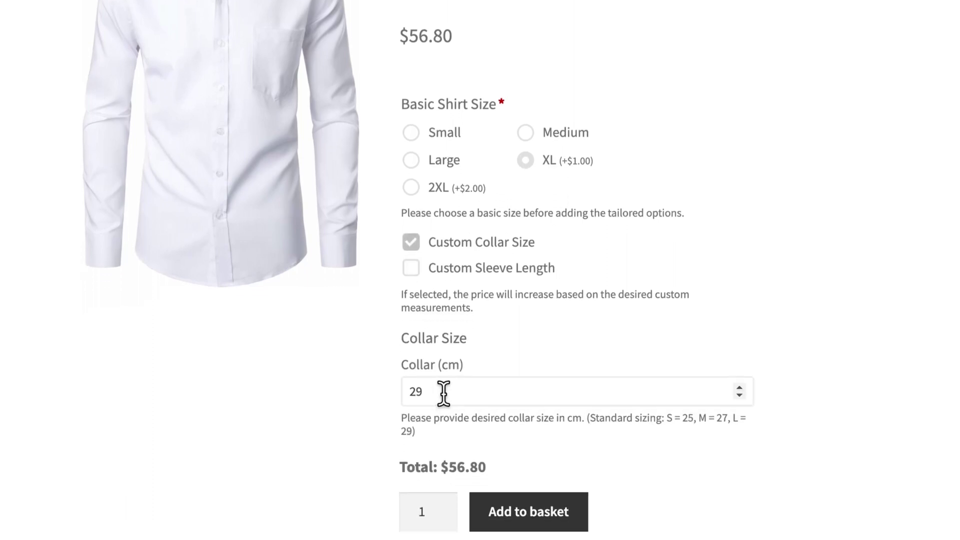
drag(443, 391, 388, 383)
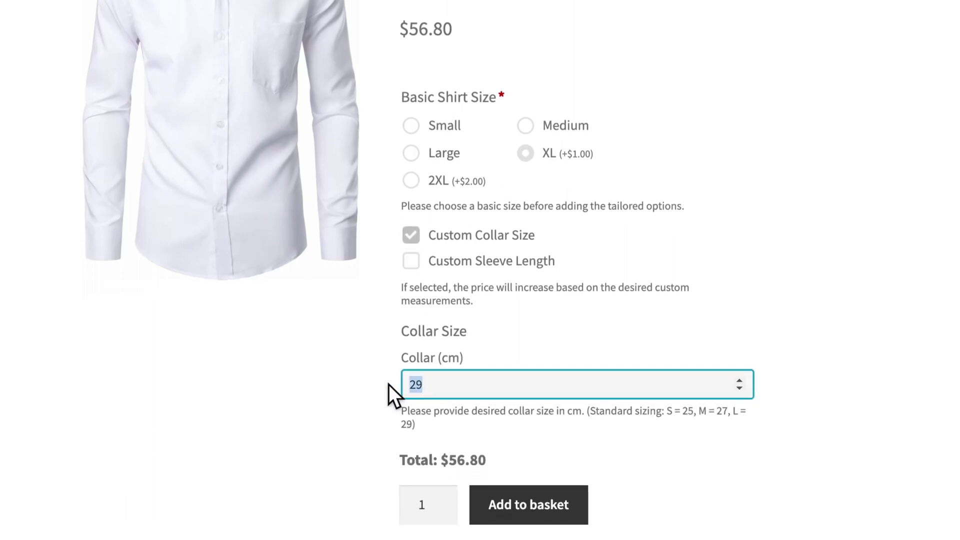
text(31)
click(306, 406)
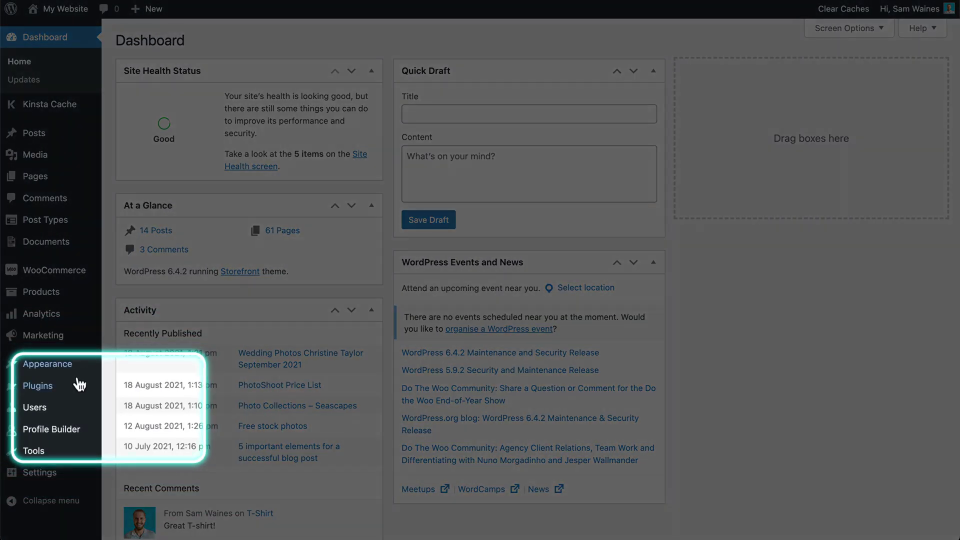
Step: Upload and install the WooCommerce Product Options plugin from its zip file
mouse_move(20, 388)
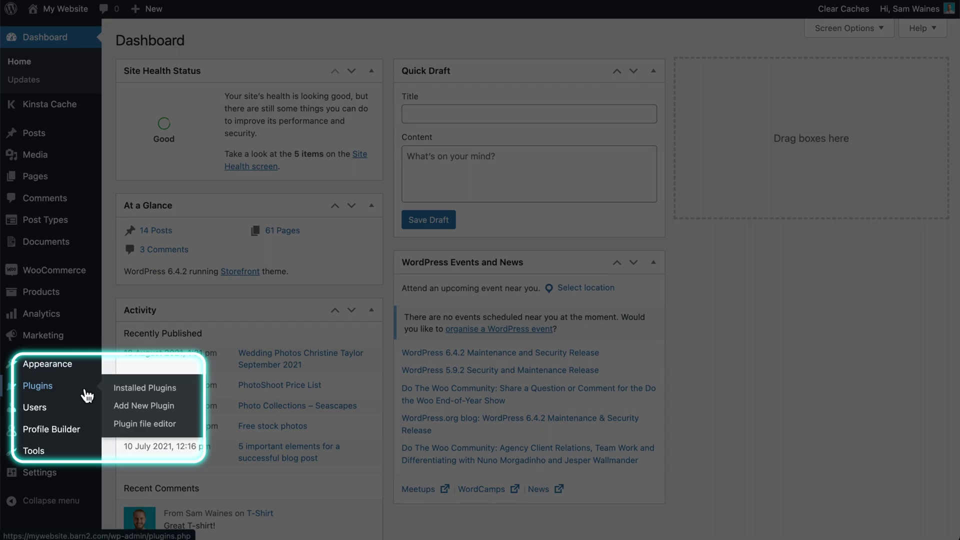
click(129, 408)
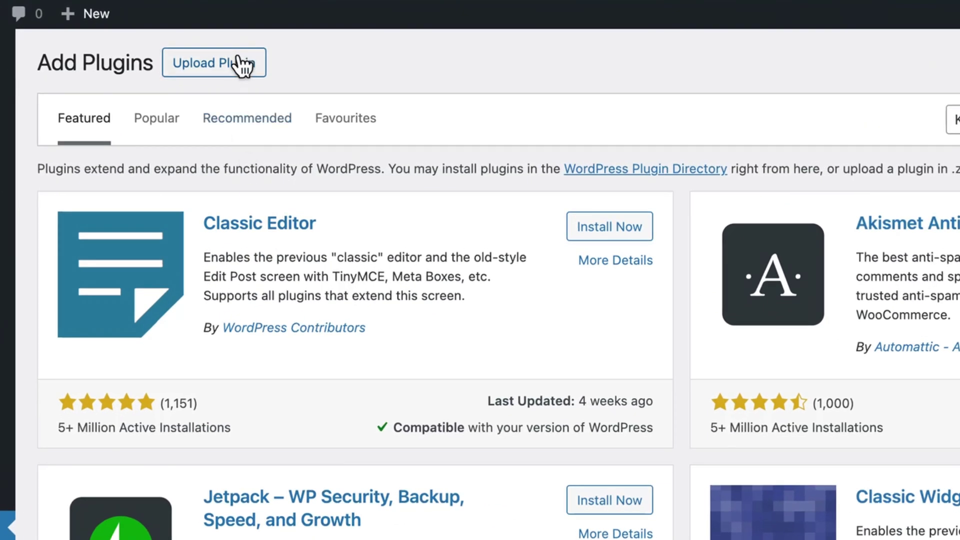
click(244, 65)
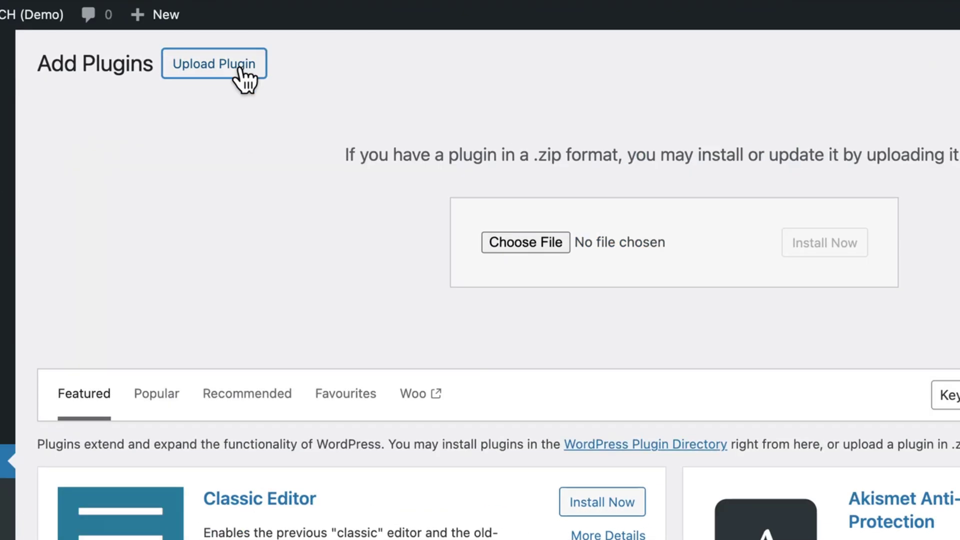
click(530, 242)
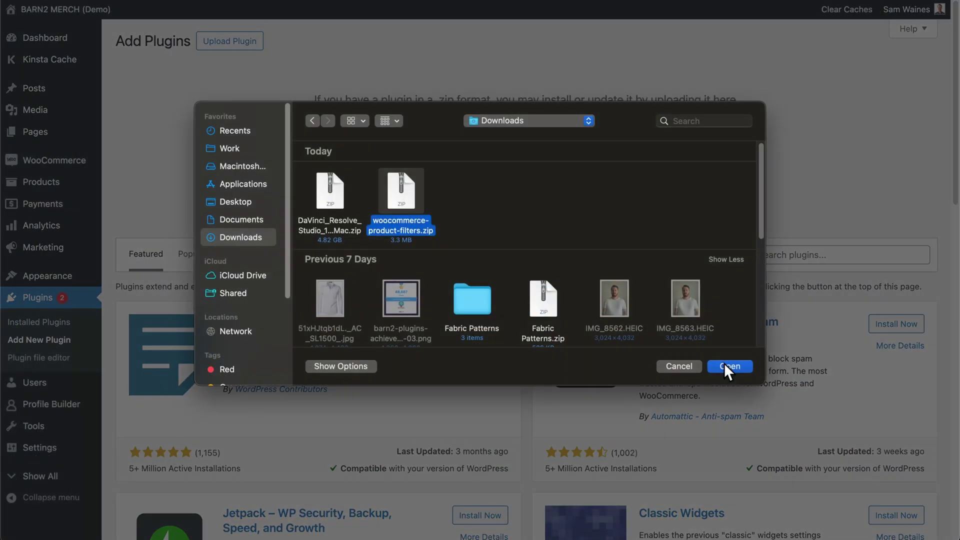
click(730, 366)
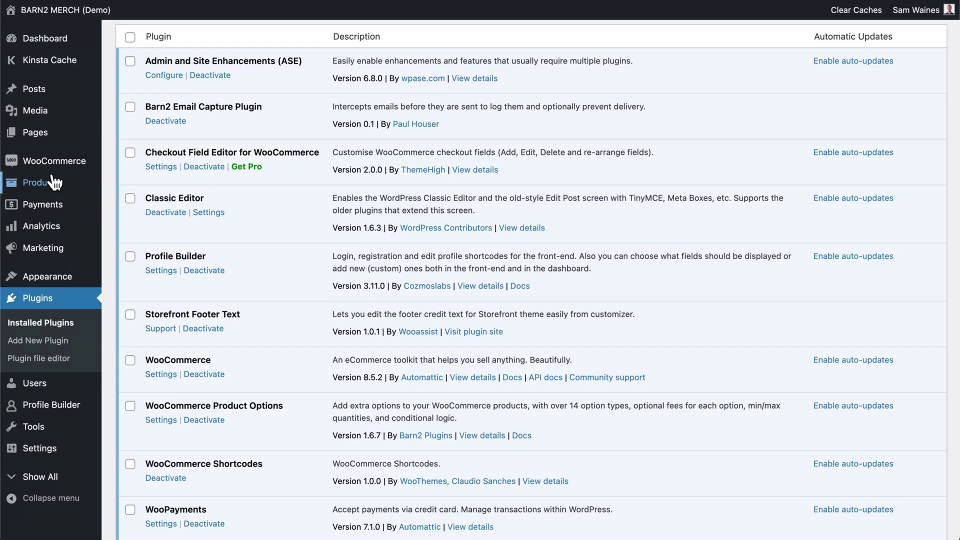
Step: Open the Product Options settings under Products
mouse_move(45, 184)
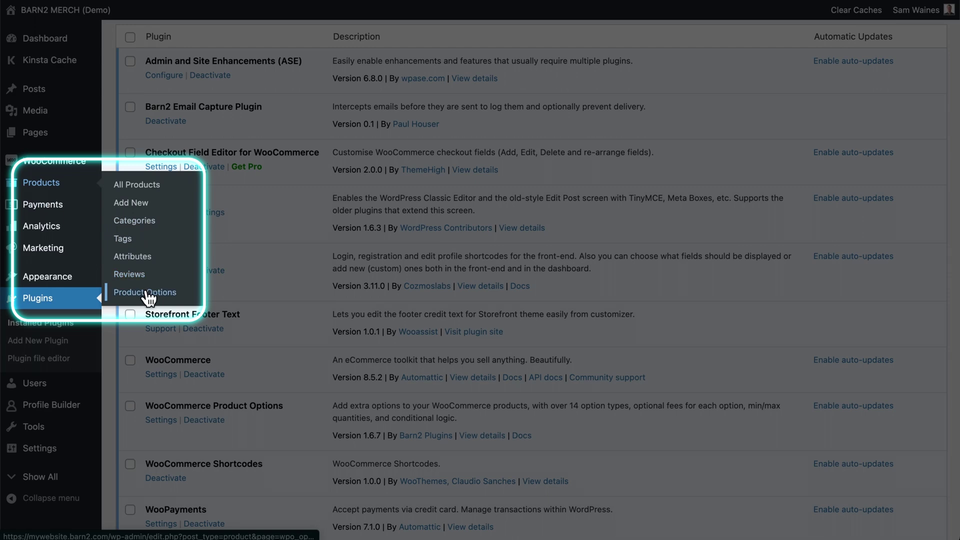
click(147, 294)
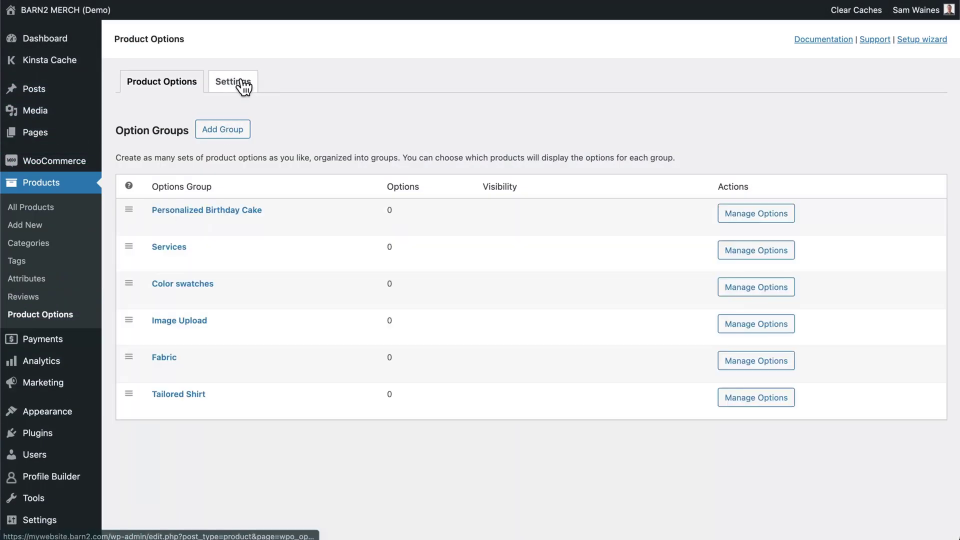
click(243, 86)
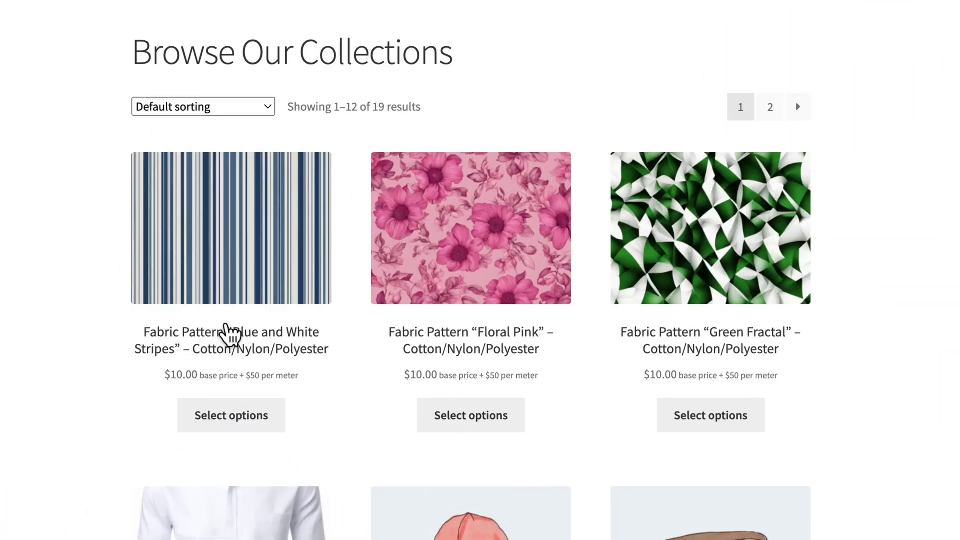
Step: Open the Blue and White Stripes fabric product and set its Length to 200 cm
click(229, 331)
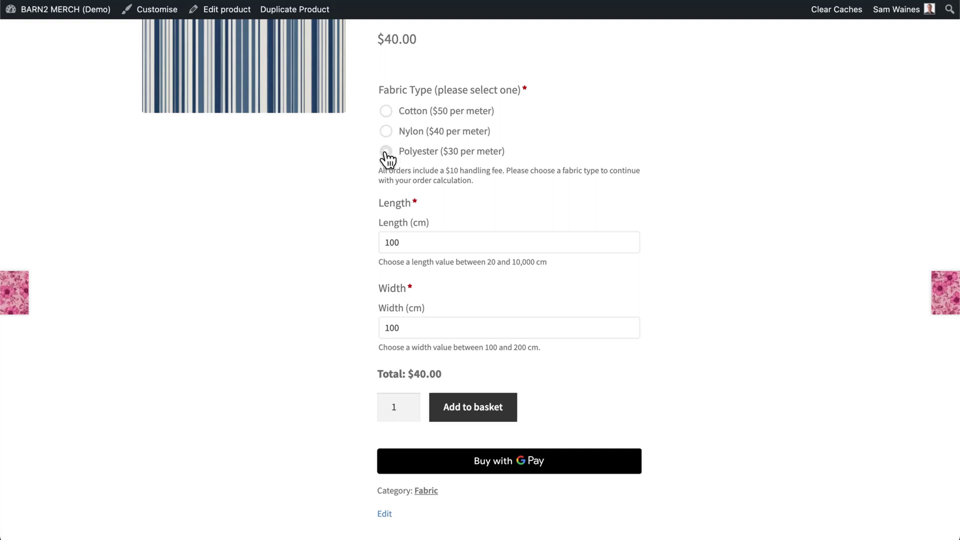
drag(414, 241, 378, 240)
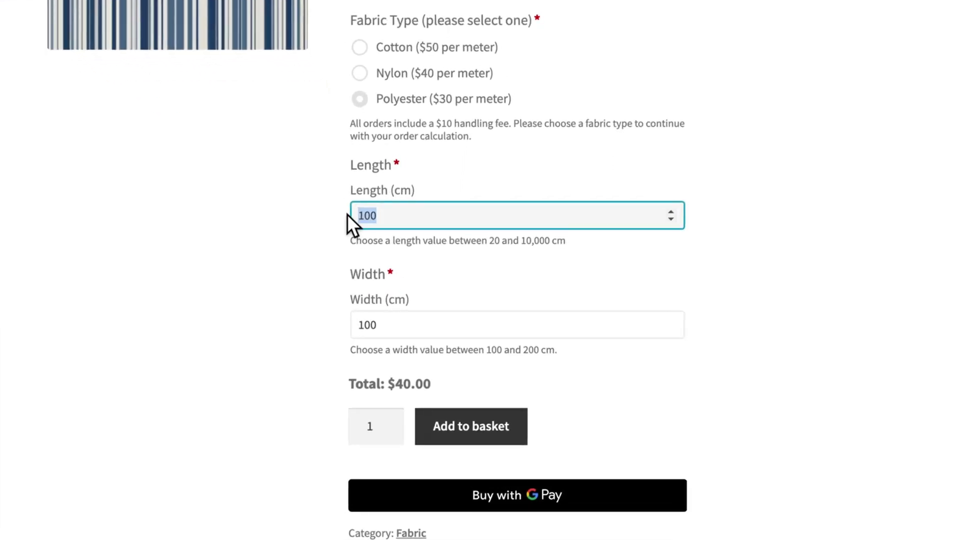
text(200)
click(274, 226)
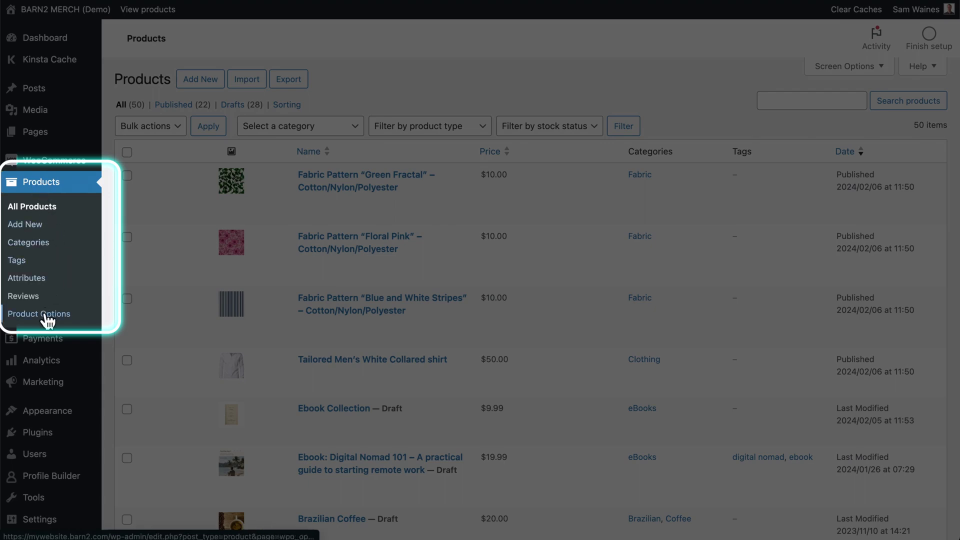
Step: Edit the Fabric option group from Product Options and scroll to its Options table
click(45, 315)
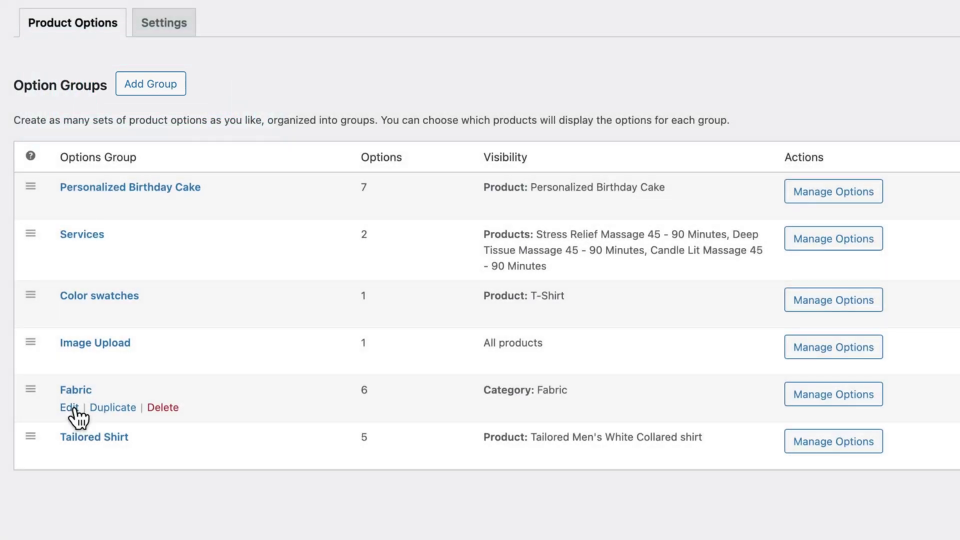
click(73, 407)
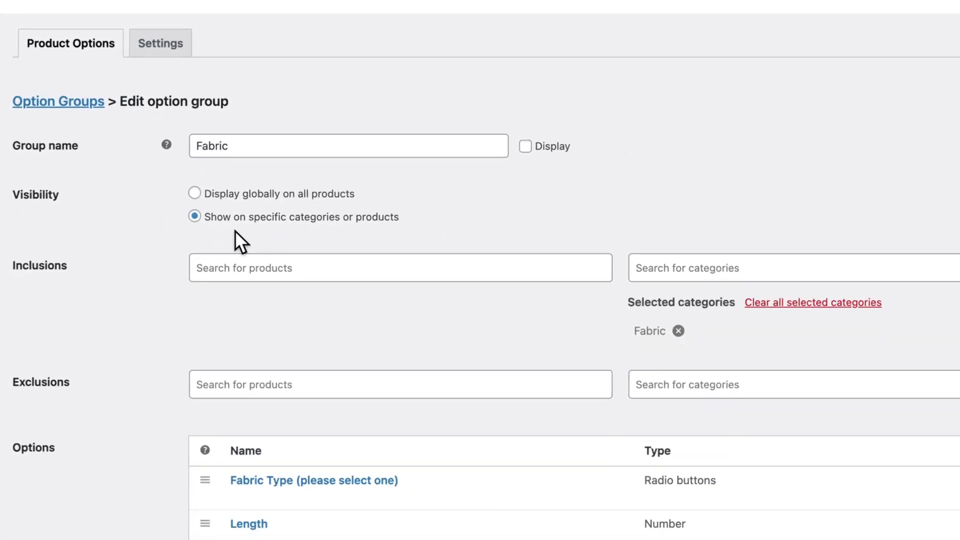
scroll(302, 397, down, 3)
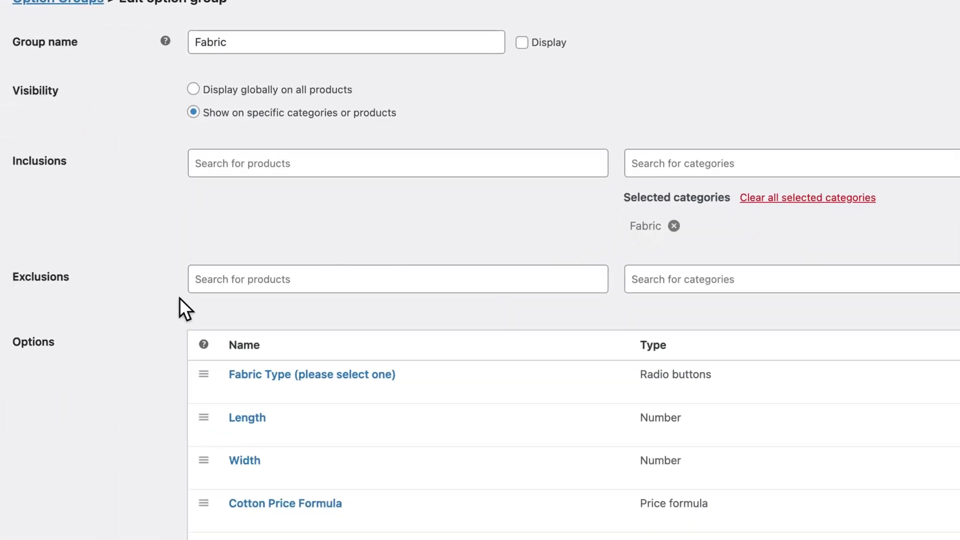
scroll(247, 242, down, 3)
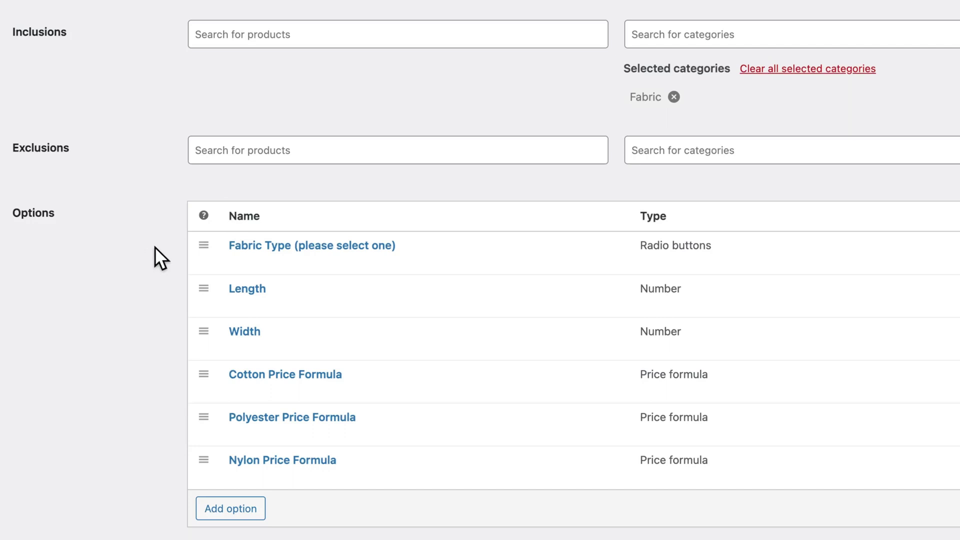
mouse_move(218, 244)
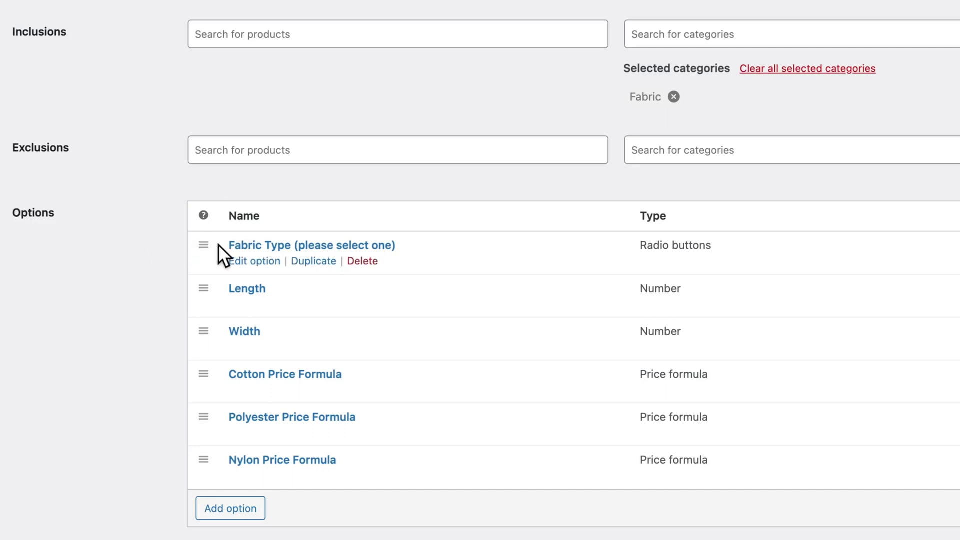
click(257, 261)
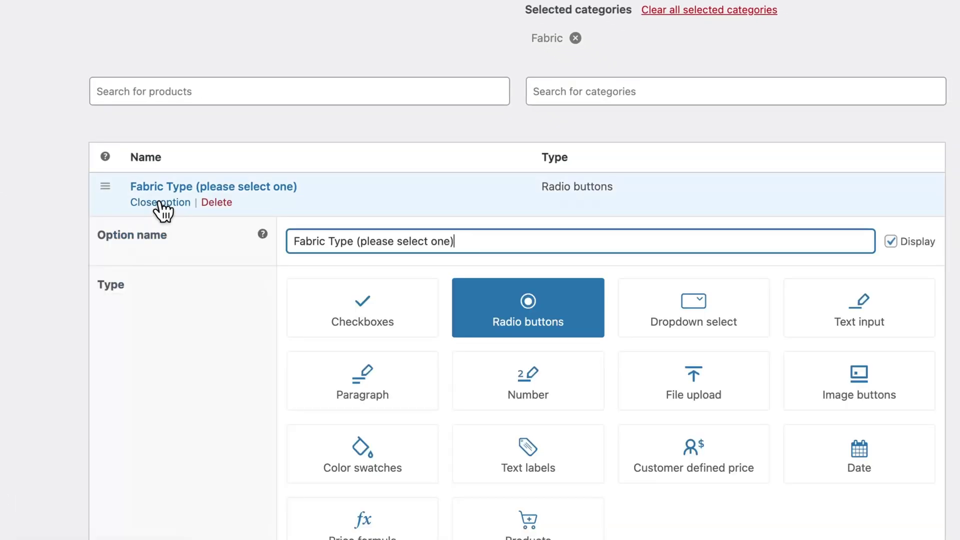
scroll(171, 311, down, 5)
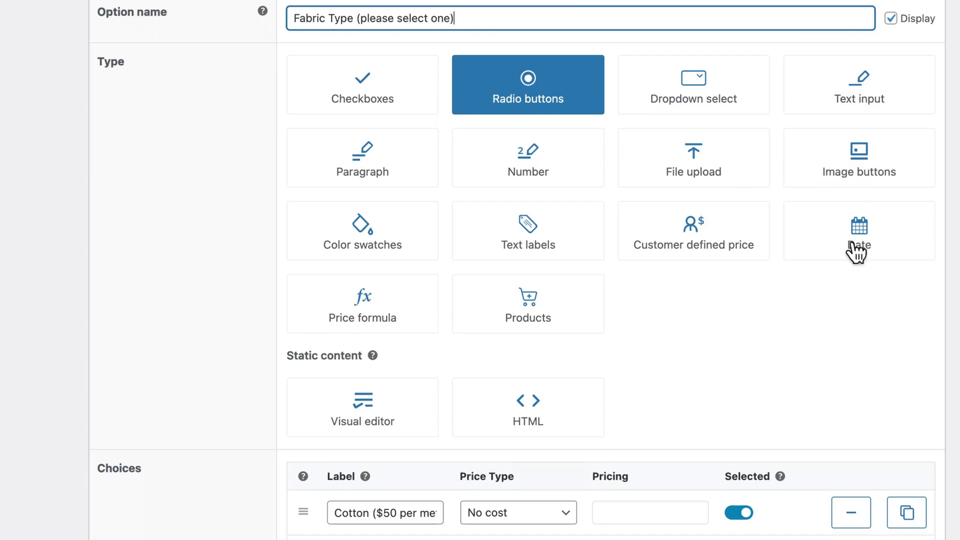
scroll(361, 226, down, 10)
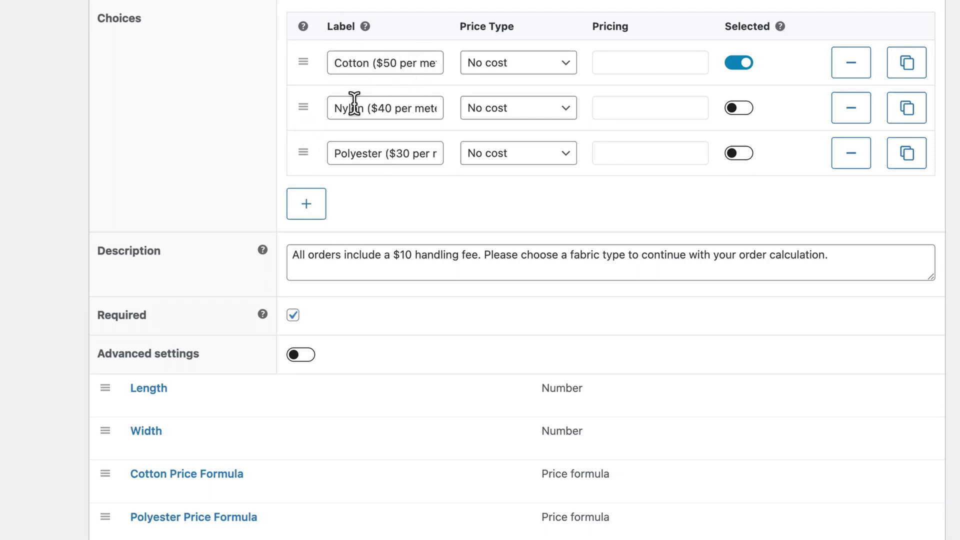
click(306, 205)
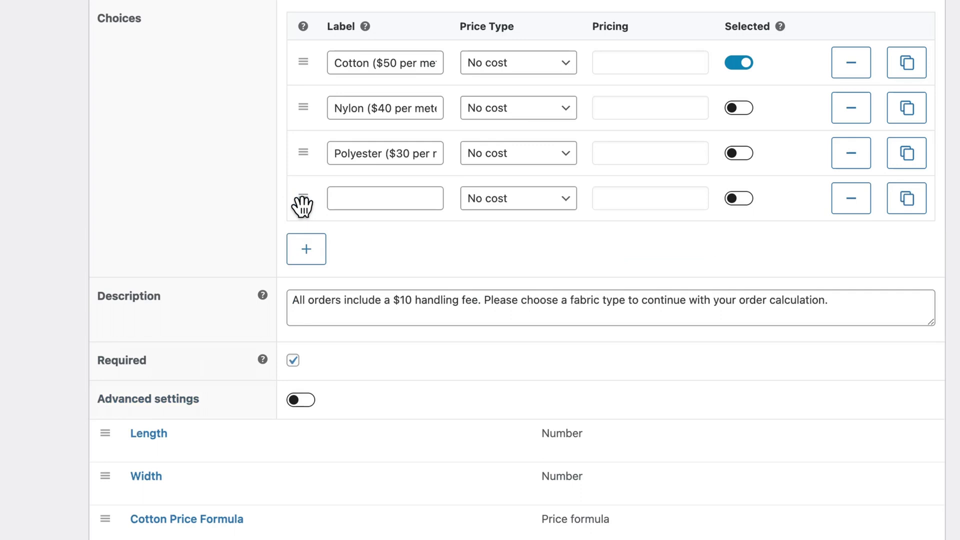
click(850, 199)
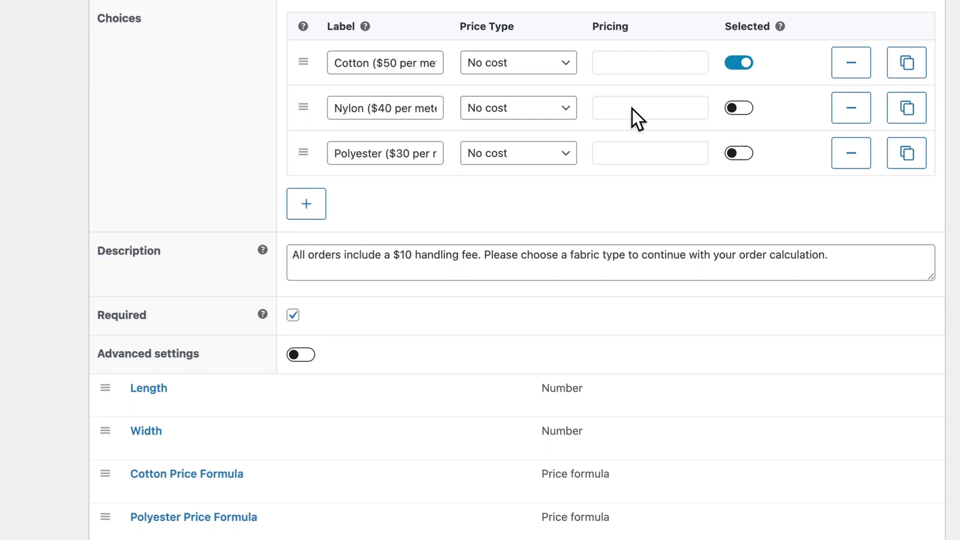
scroll(632, 107, down, 5)
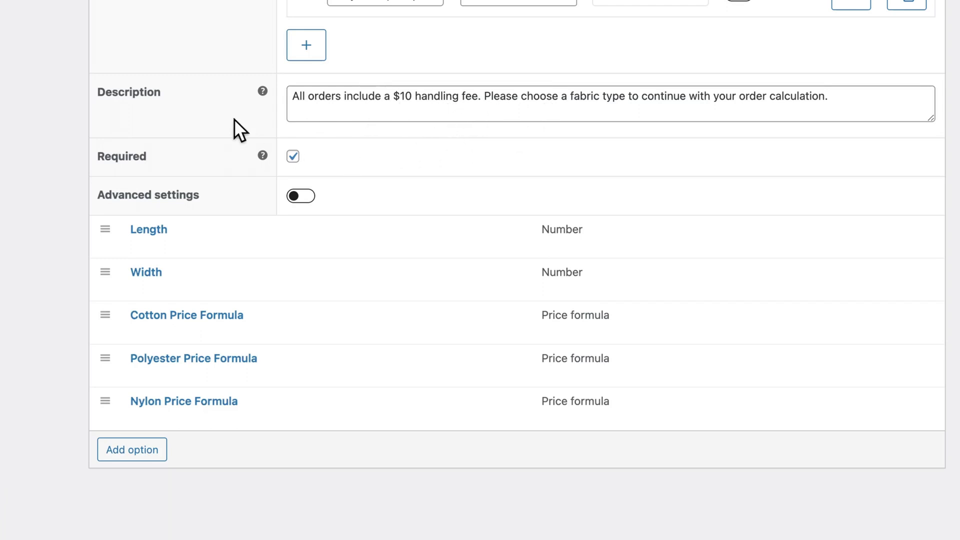
scroll(234, 118, up, 5)
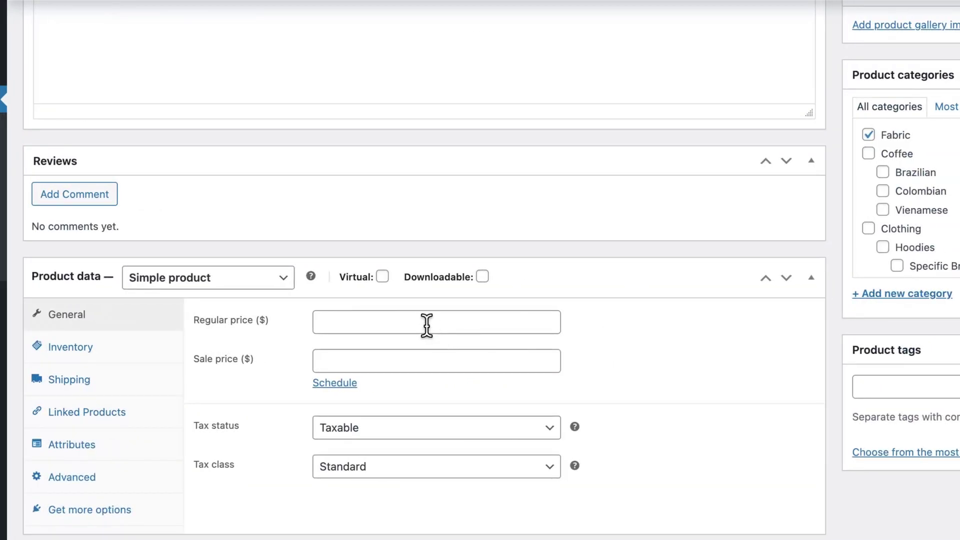
Step: Give the Fabric product a Regular price of $10
click(427, 325)
text(10)
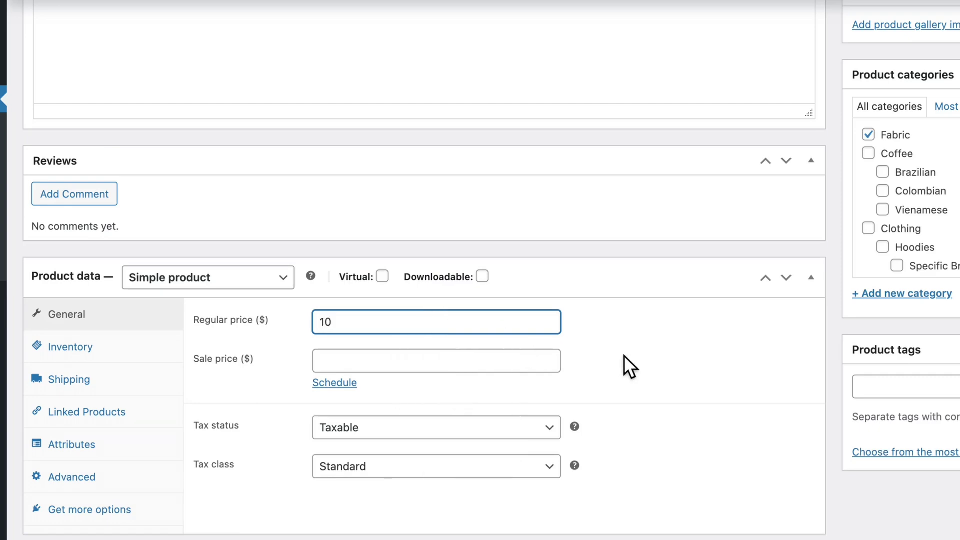
click(631, 364)
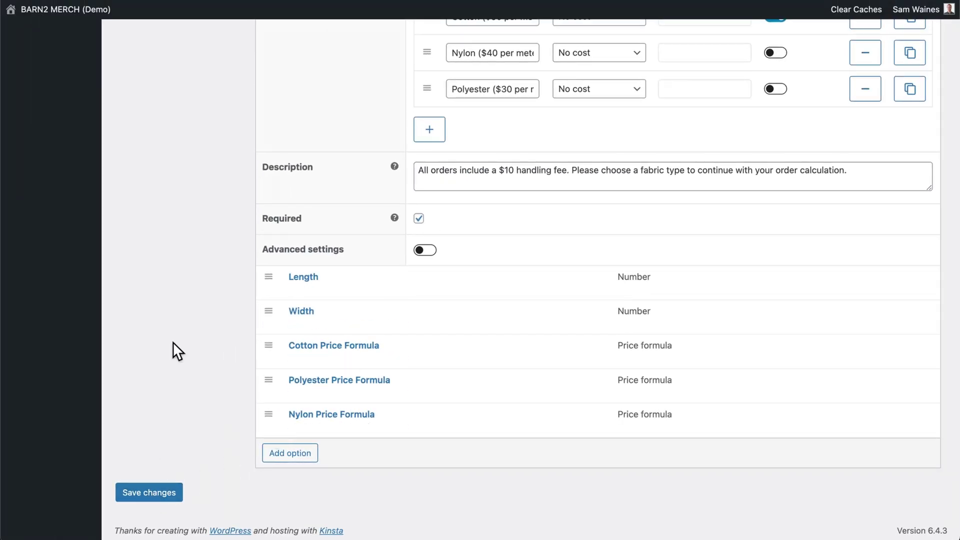
Step: Collapse the Fabric Type option and open the Length option for editing
scroll(224, 313, up, 10)
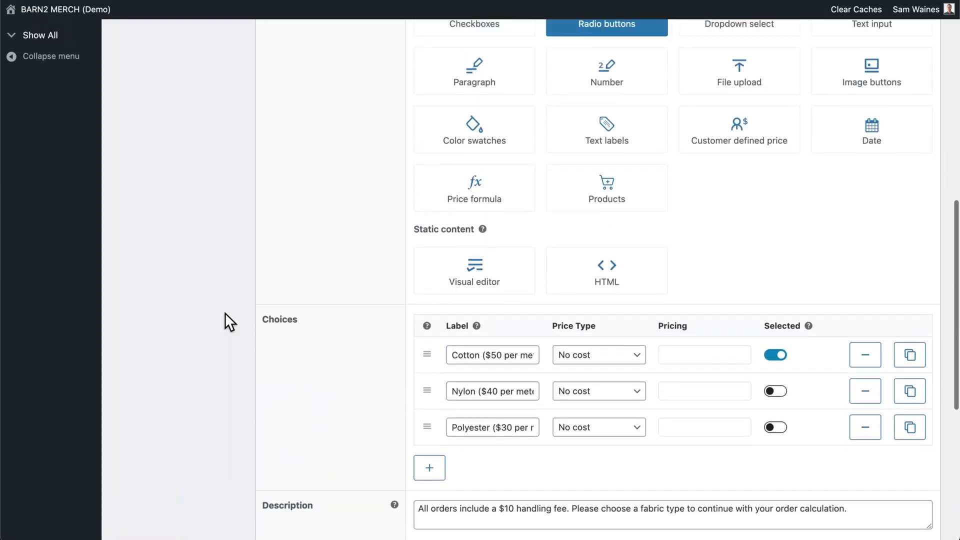
click(314, 138)
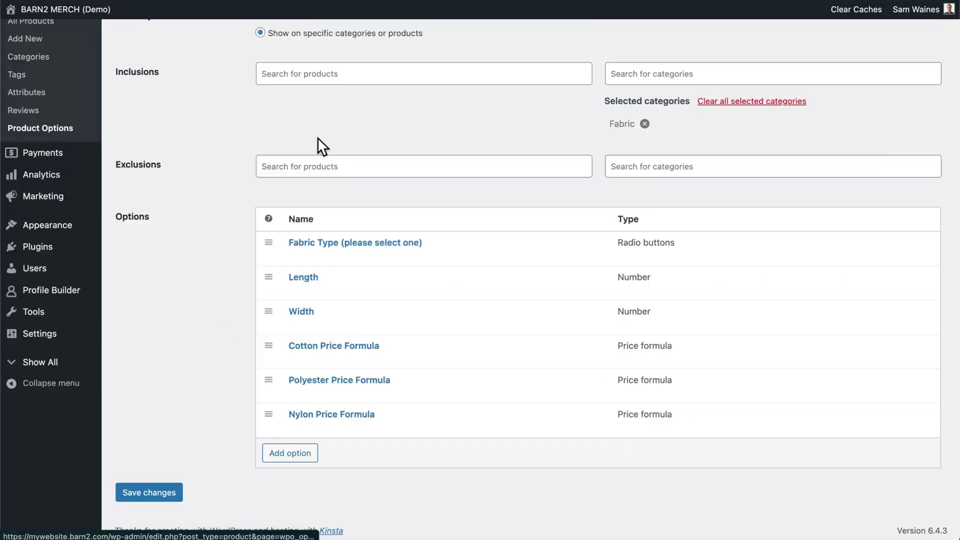
mouse_move(302, 288)
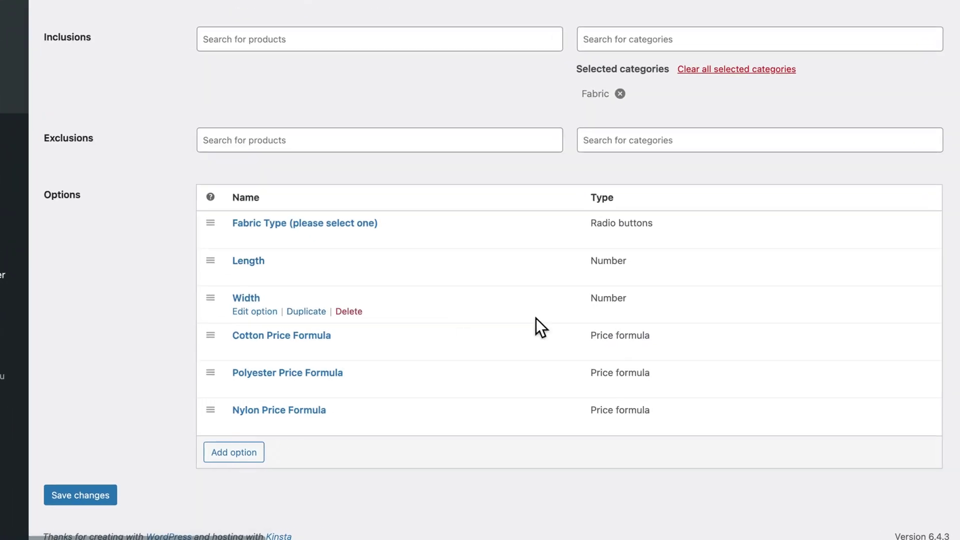
mouse_move(604, 264)
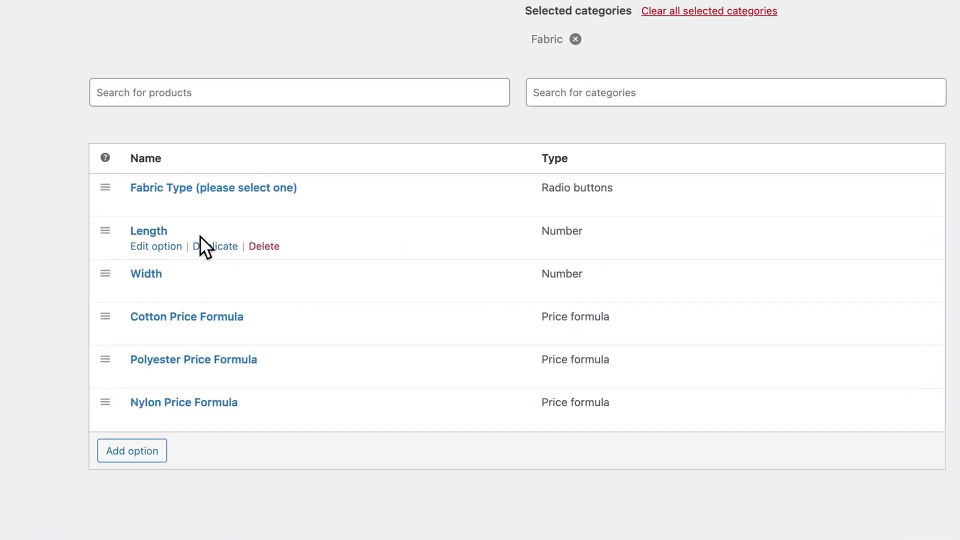
click(173, 248)
Step: Review Length's settings: required whole number 20–10000, default 100, label Length (cm)
scroll(171, 251, down, 5)
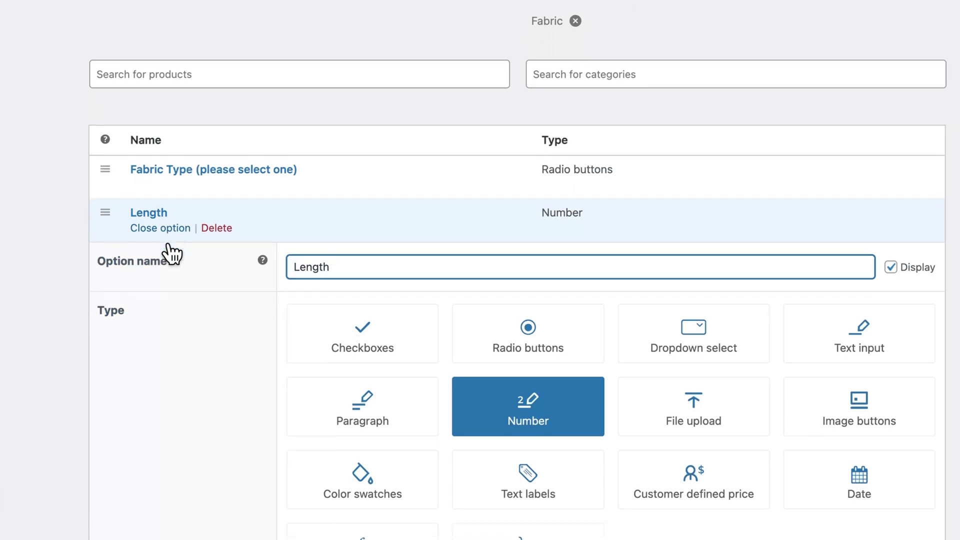
scroll(170, 249, down, 2)
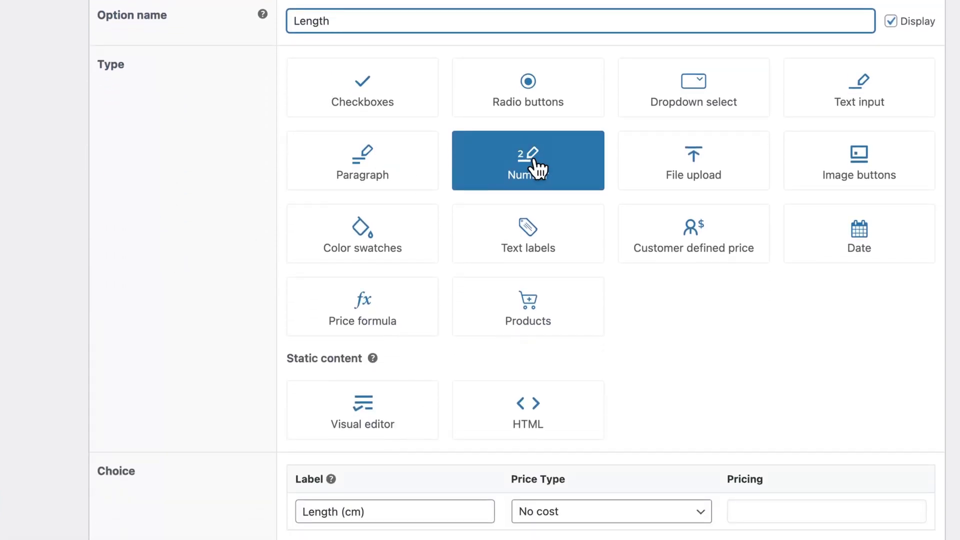
scroll(124, 206, down, 7)
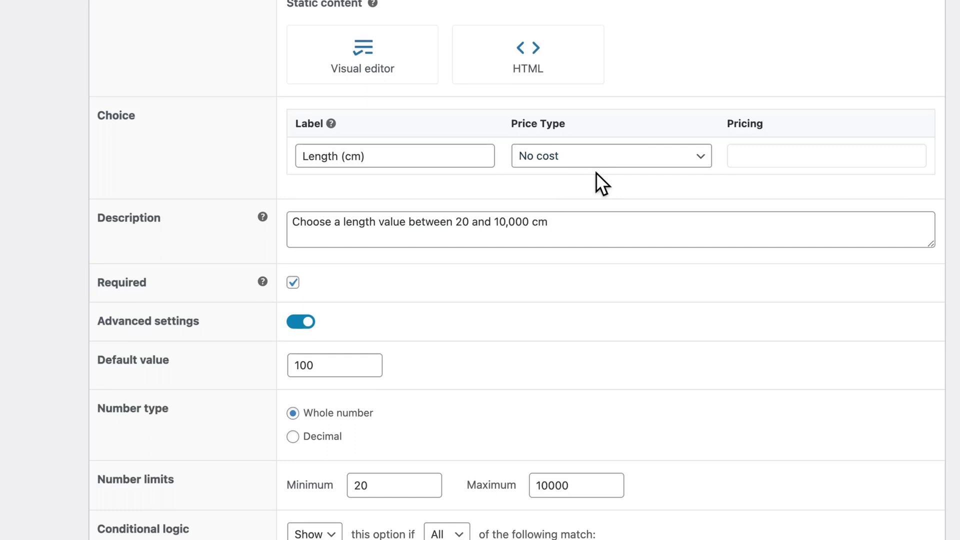
scroll(386, 331, down, 2)
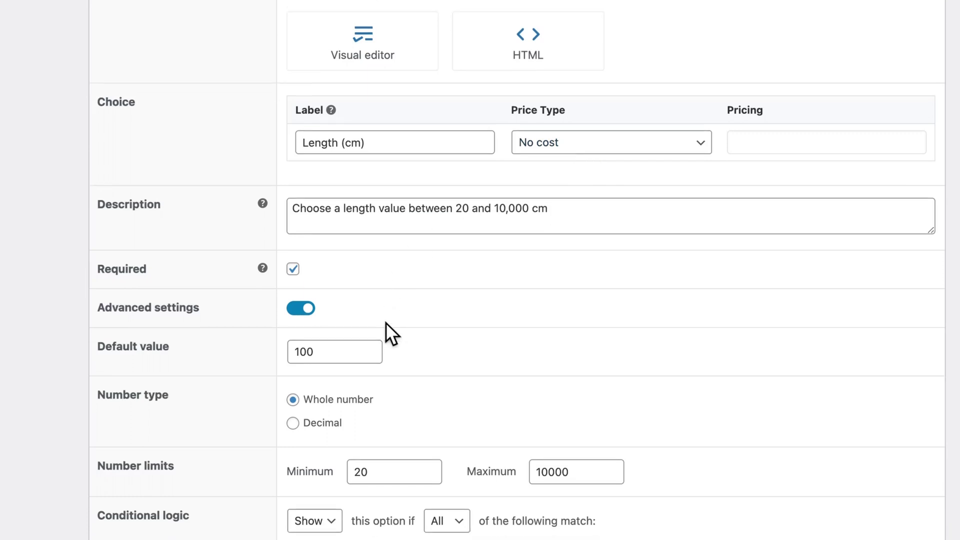
scroll(386, 322, down, 5)
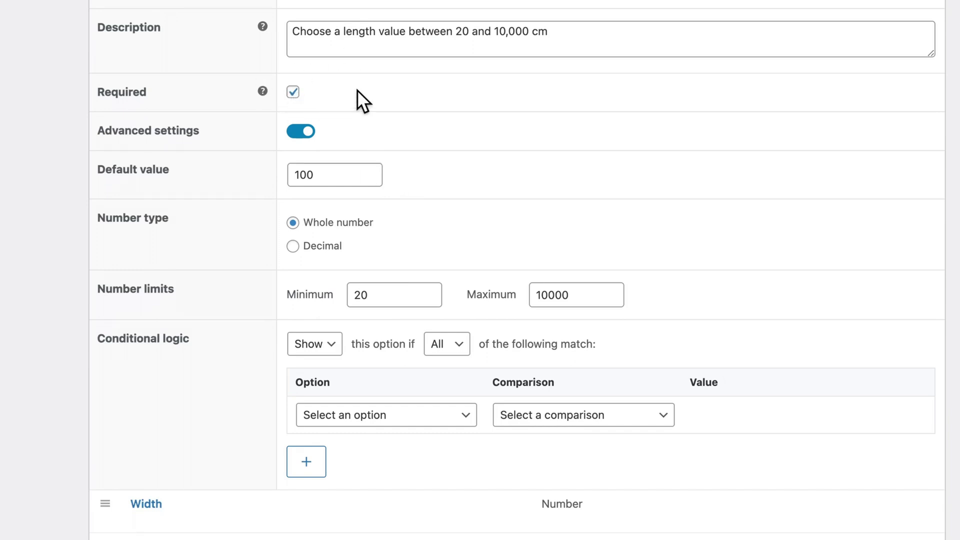
scroll(357, 89, down, 1)
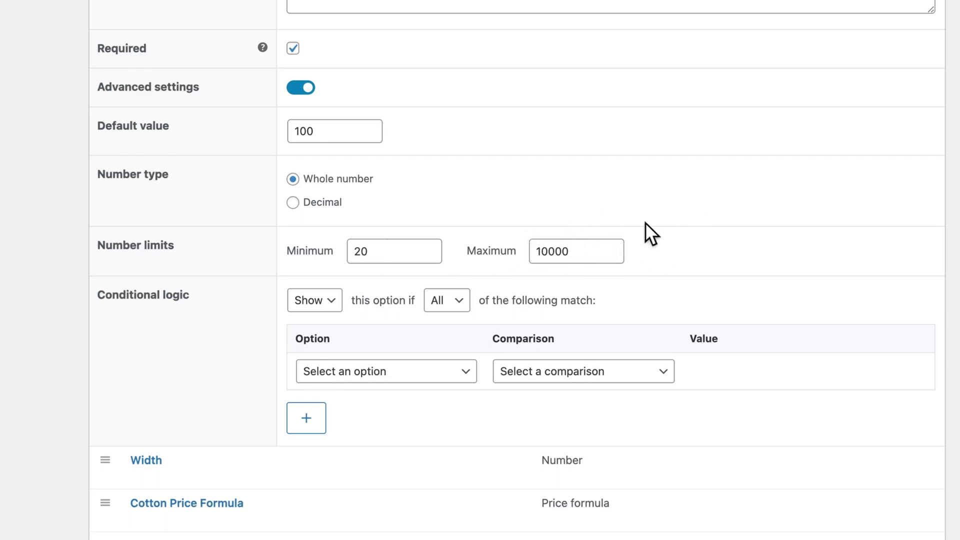
scroll(645, 221, down, 2)
scroll(645, 223, down, 1)
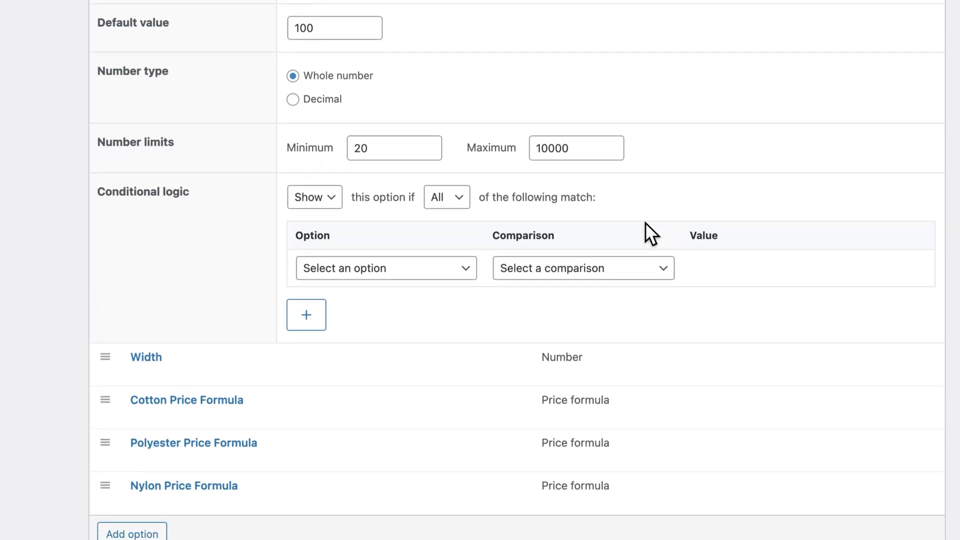
scroll(645, 222, down, 2)
Step: Open the Width option and review its settings: required whole number 100–200, default 100
click(164, 290)
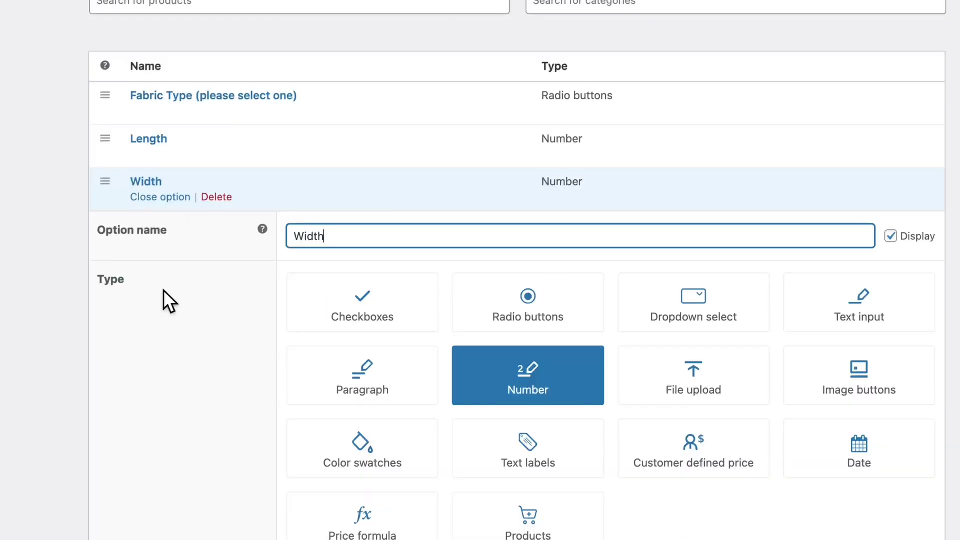
scroll(284, 280, down, 12)
scroll(284, 279, down, 6)
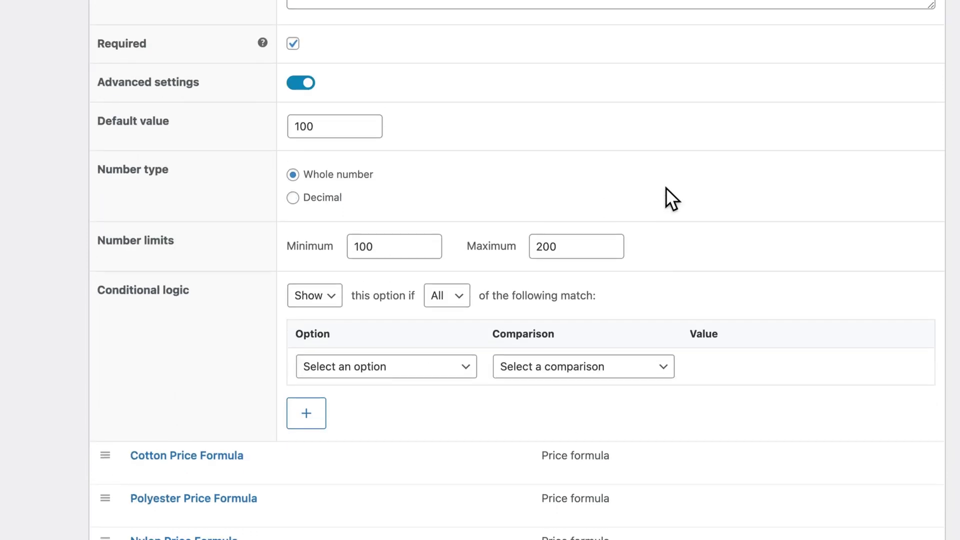
scroll(665, 187, up, 5)
scroll(664, 187, up, 2)
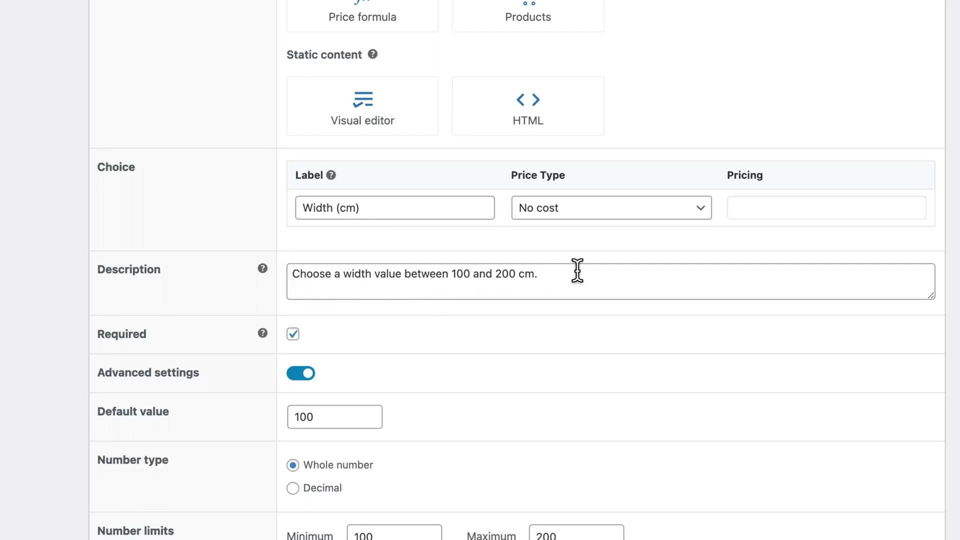
scroll(578, 270, down, 4)
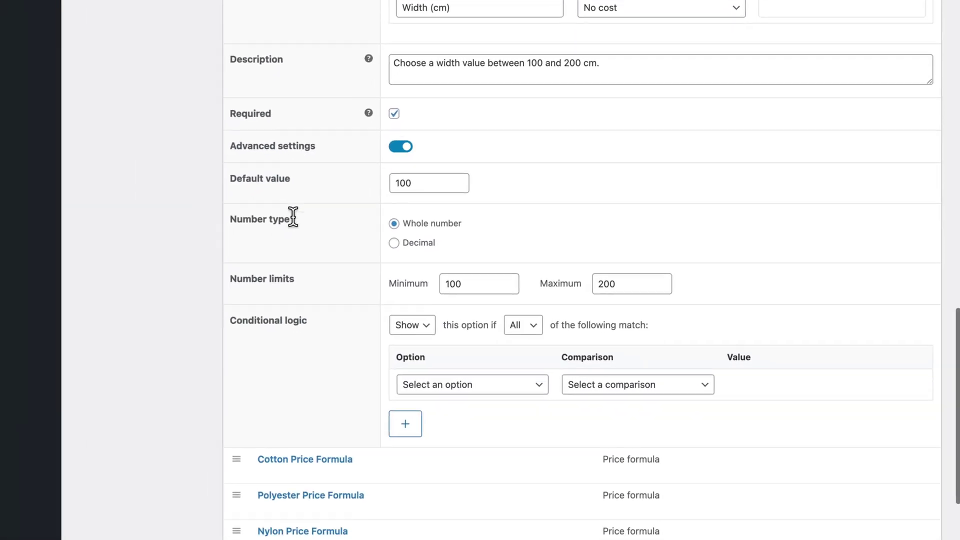
scroll(295, 220, down, 1)
scroll(300, 227, up, 1)
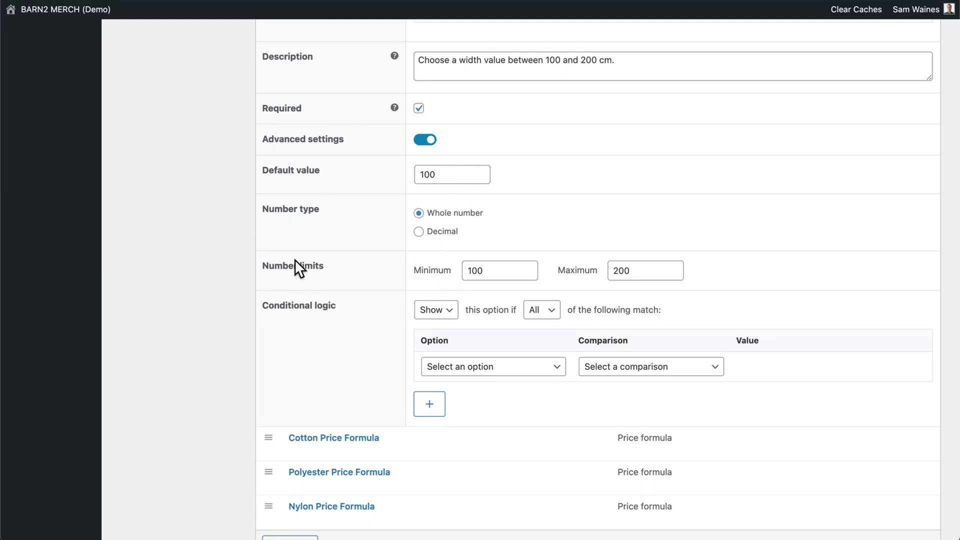
scroll(296, 265, down, 2)
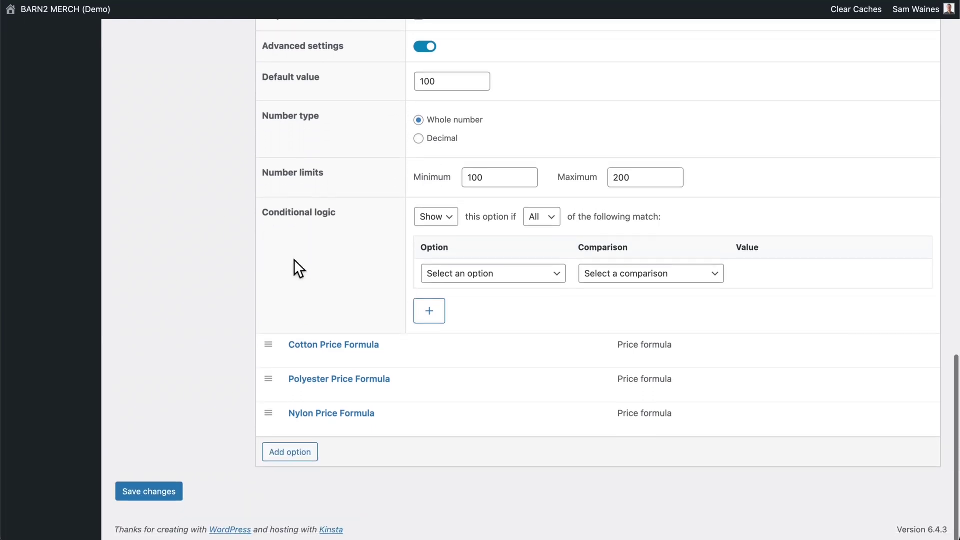
Step: Save the product option changes and toggle Width's advanced settings off and on
click(148, 494)
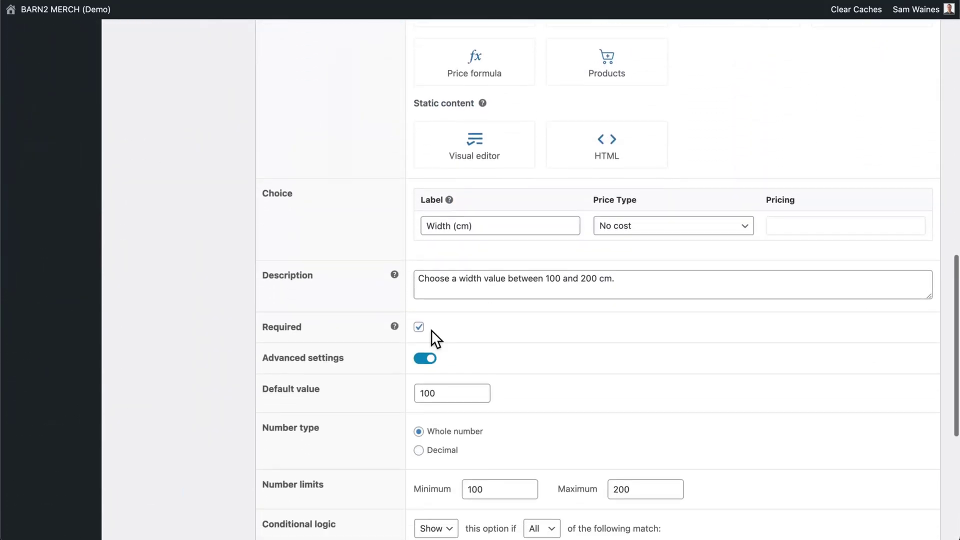
click(427, 358)
click(427, 358)
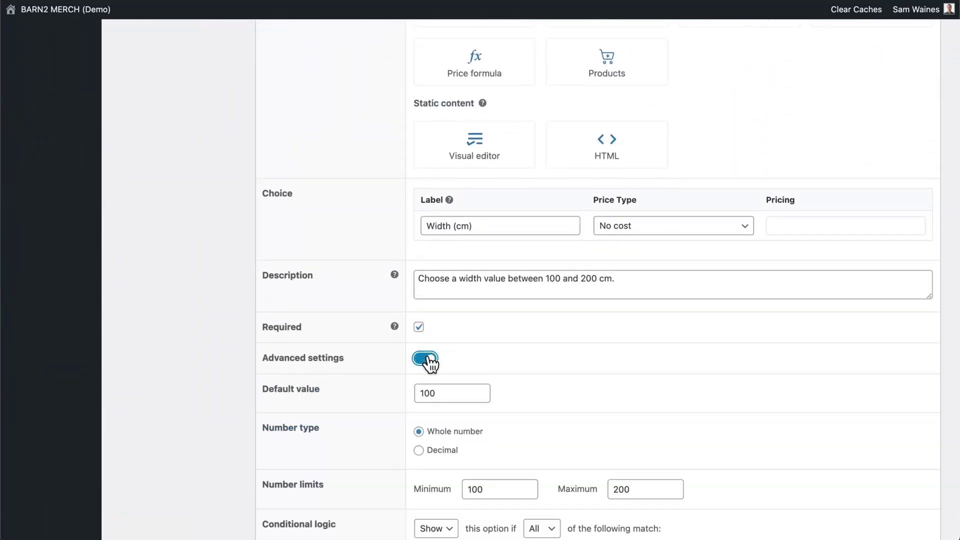
scroll(429, 361, down, 4)
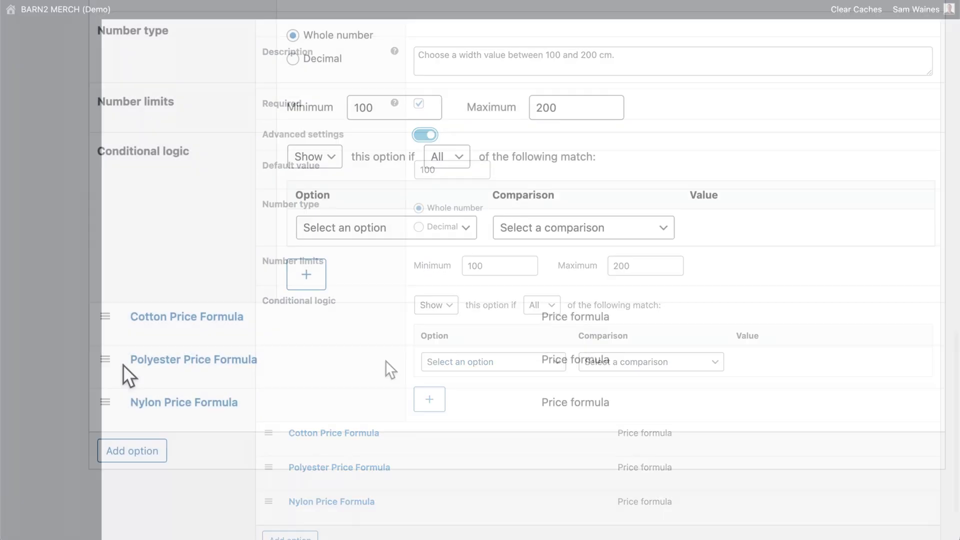
Step: Expand the Cotton Price Formula option to view its formula, price suffix and conditional logic
mouse_move(358, 444)
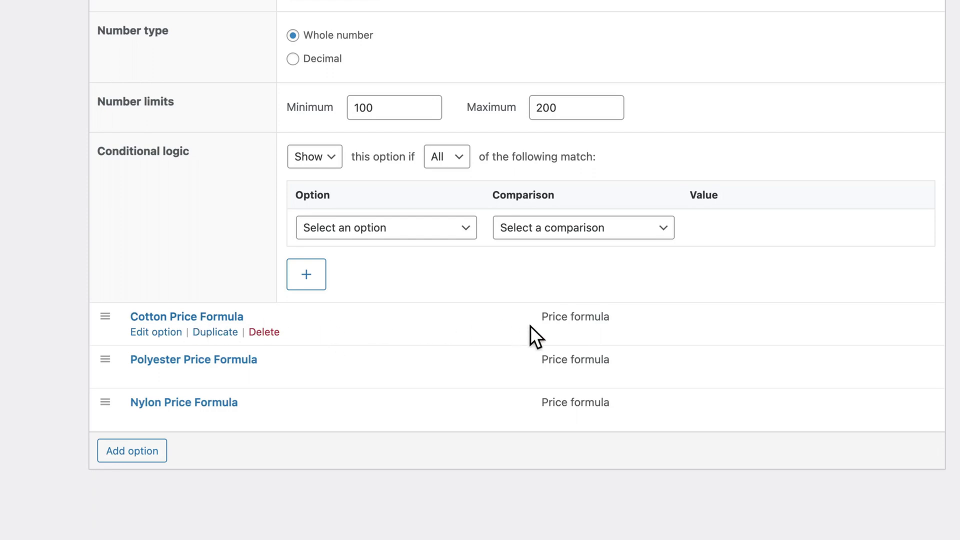
click(150, 333)
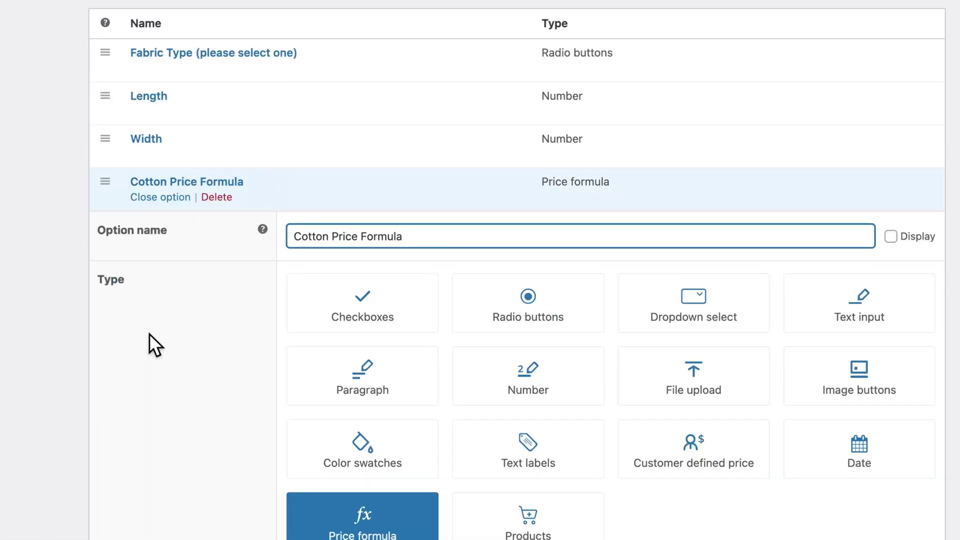
scroll(215, 302, down, 5)
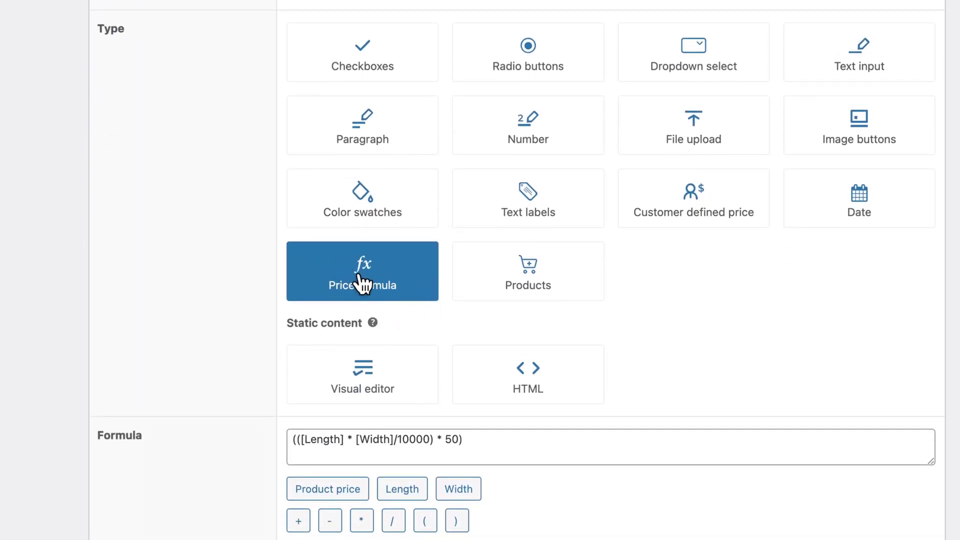
scroll(248, 235, down, 7)
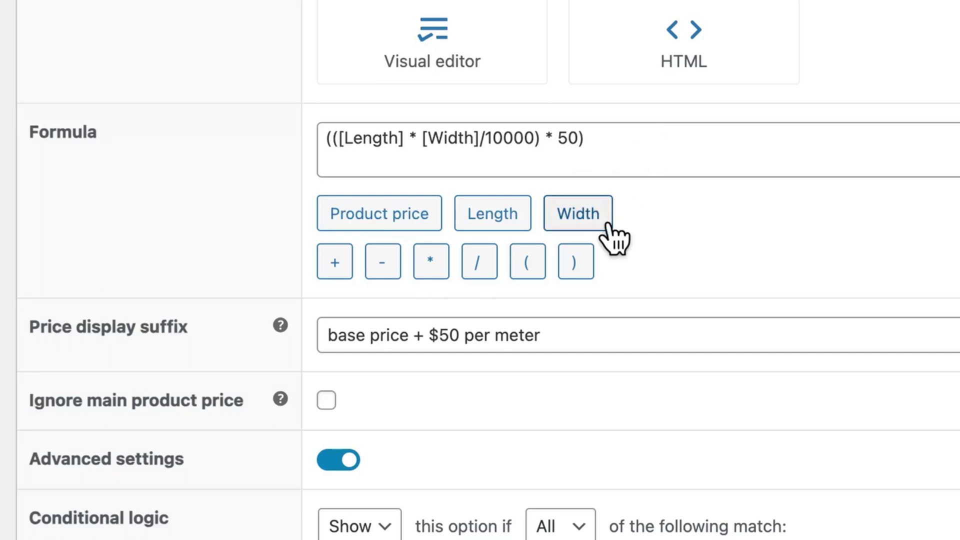
Step: Clear the Cotton formula and rebuild it as [Length] * [Width] / 10000 * 50
drag(601, 139, 492, 143)
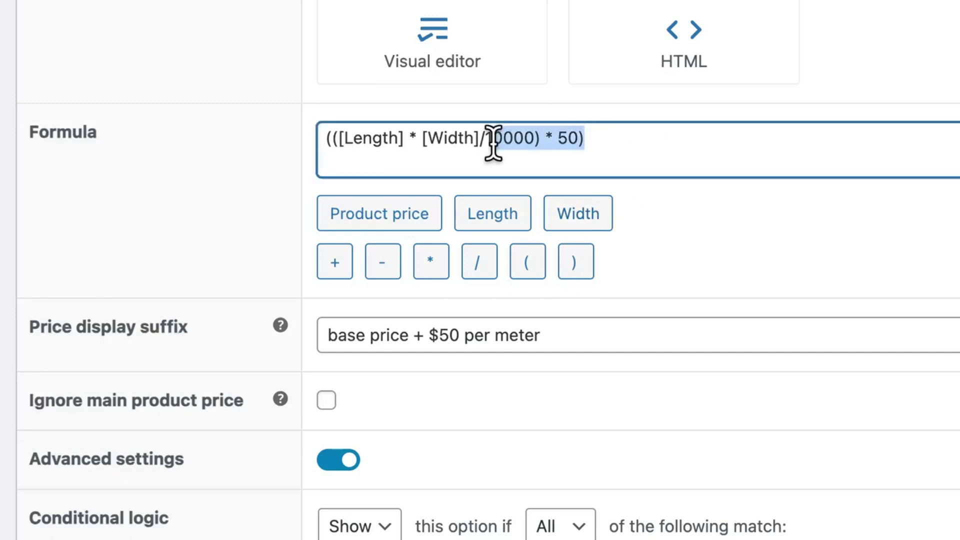
key(ctrl+a)
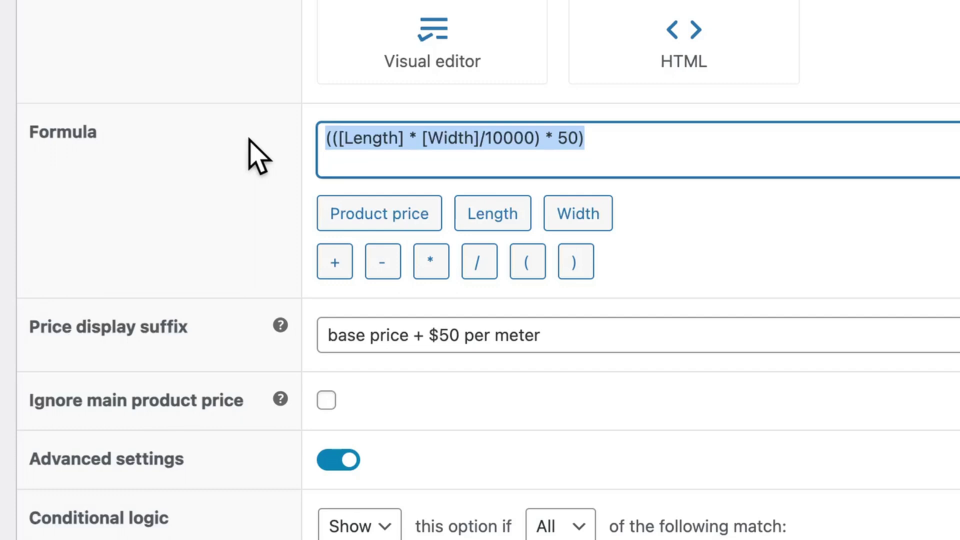
key(BackSpace)
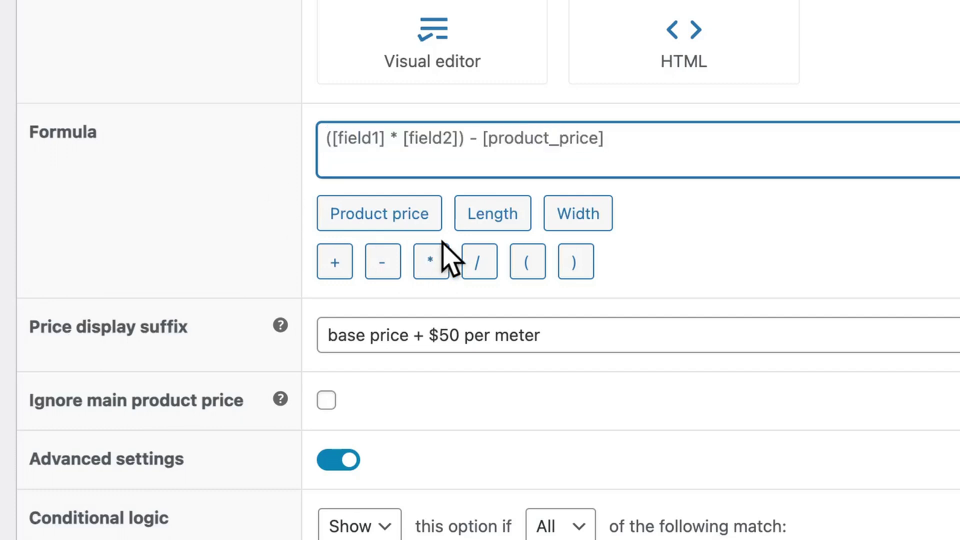
click(490, 218)
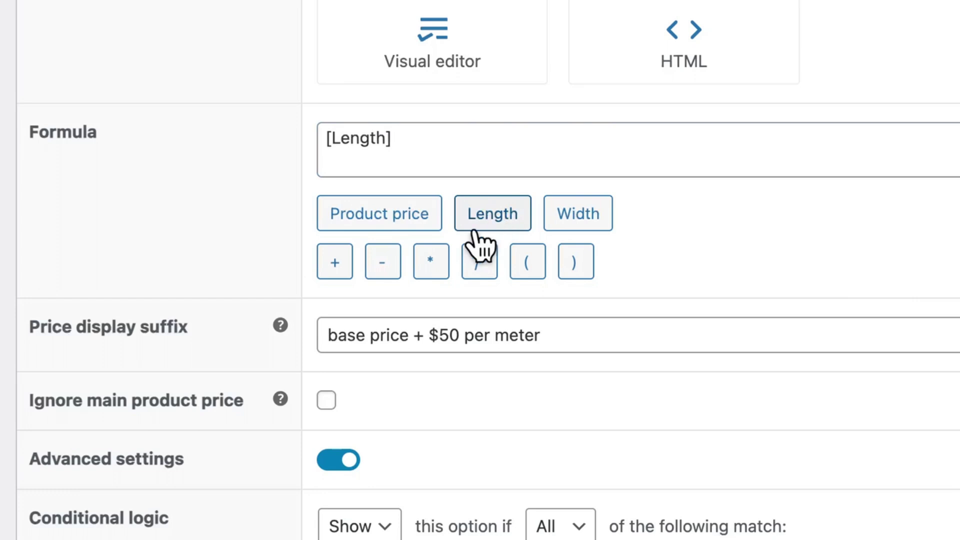
click(430, 261)
click(590, 214)
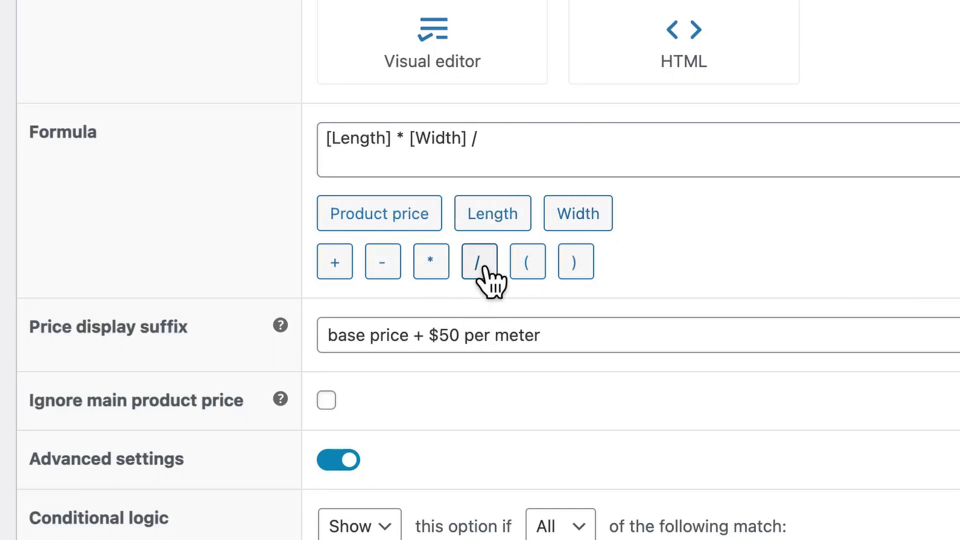
click(512, 146)
text(10000)
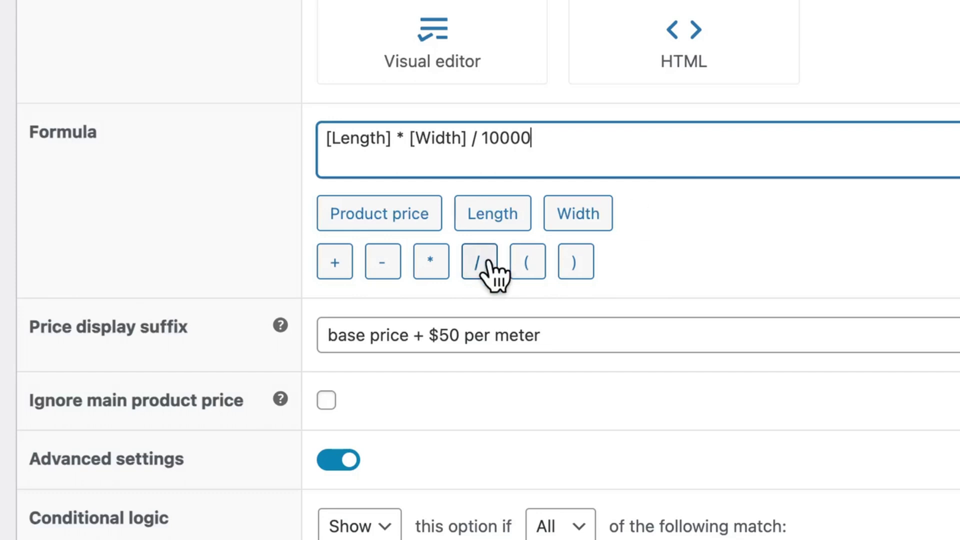
click(433, 261)
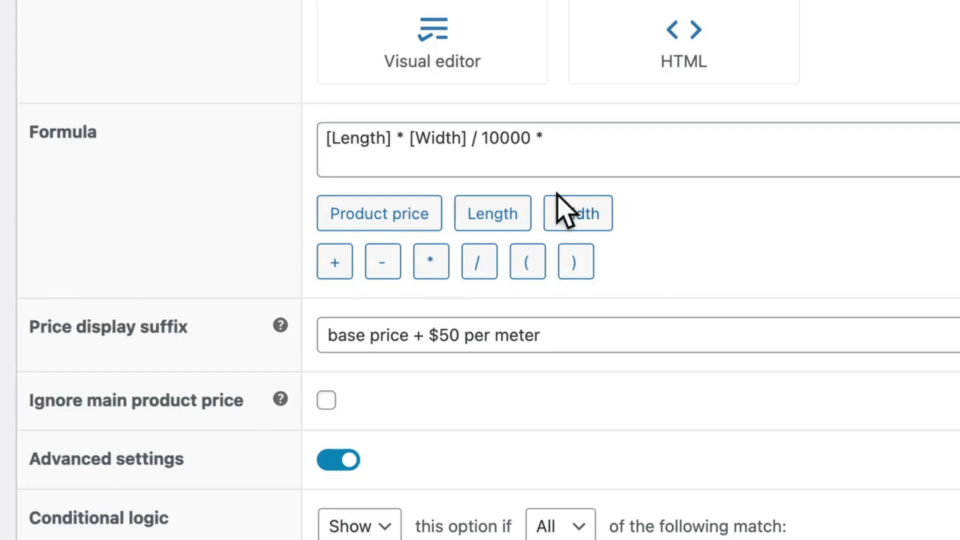
click(588, 141)
text(50)
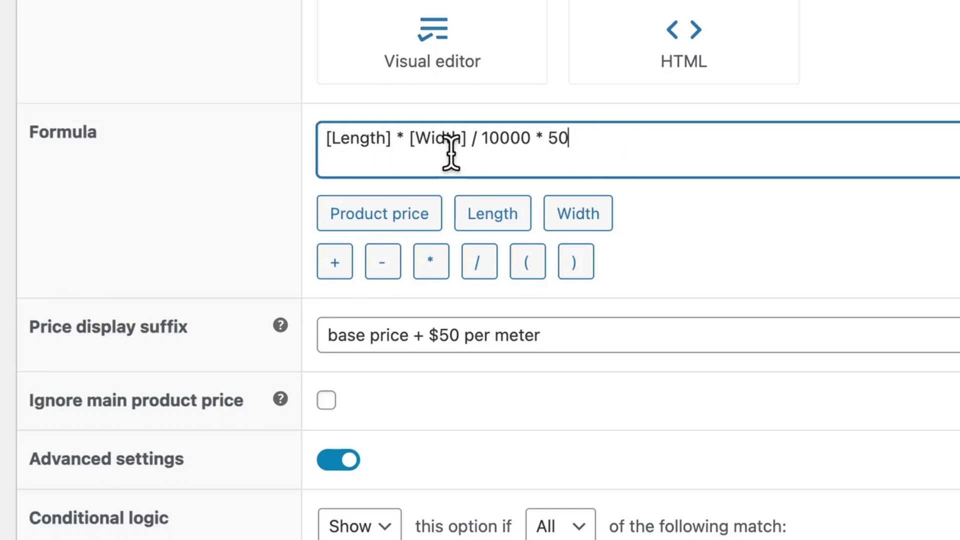
Step: Add brackets so the formula reads (([Length] * [Width]) / 10000) * 50
click(325, 138)
text(()
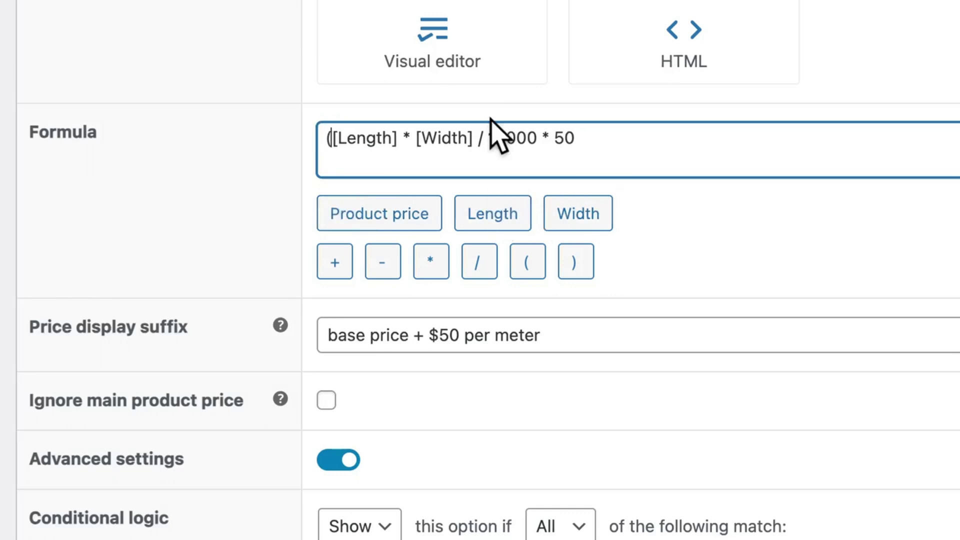
click(472, 139)
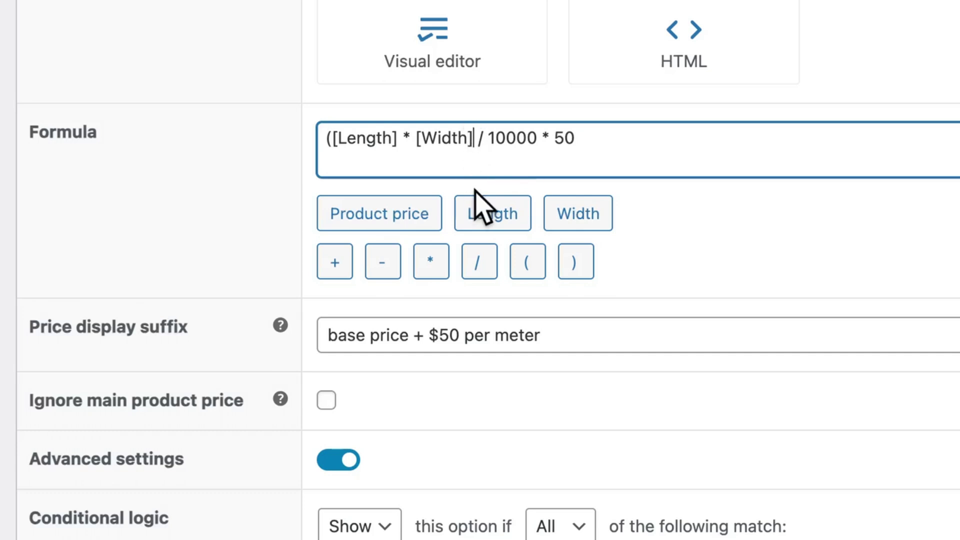
text())
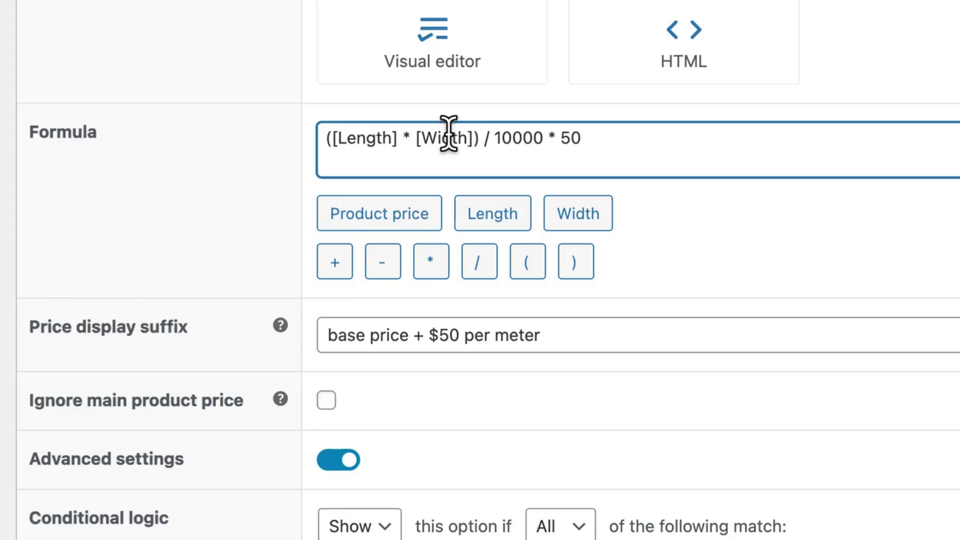
click(544, 139)
text())
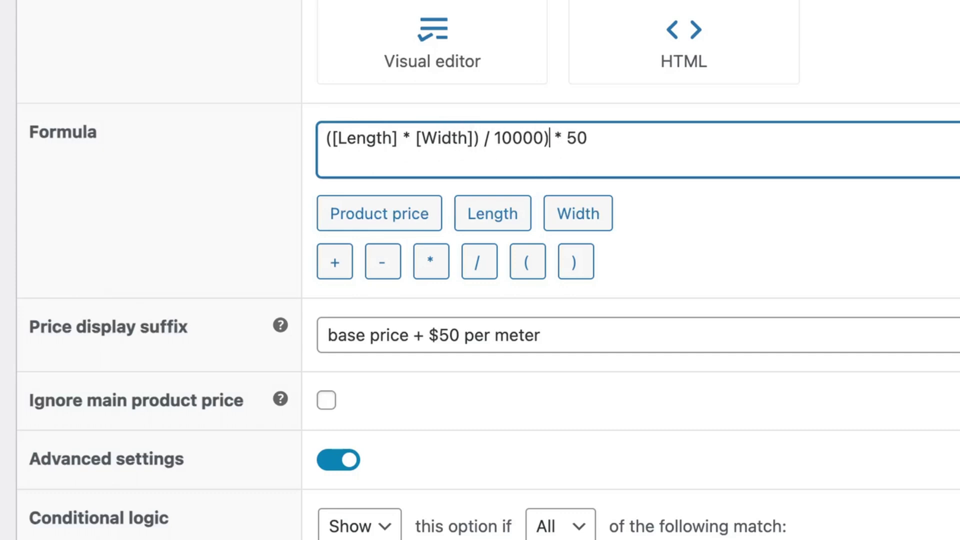
click(323, 139)
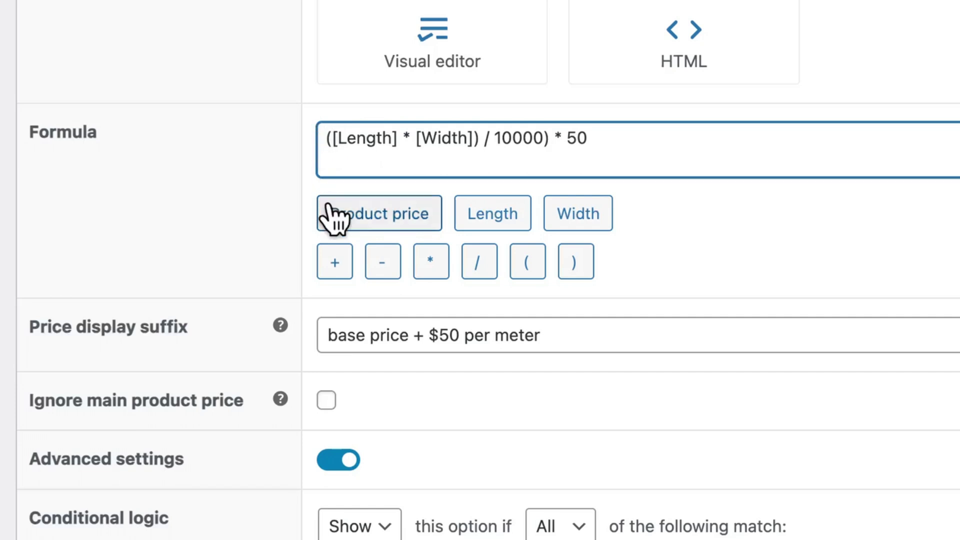
text(()
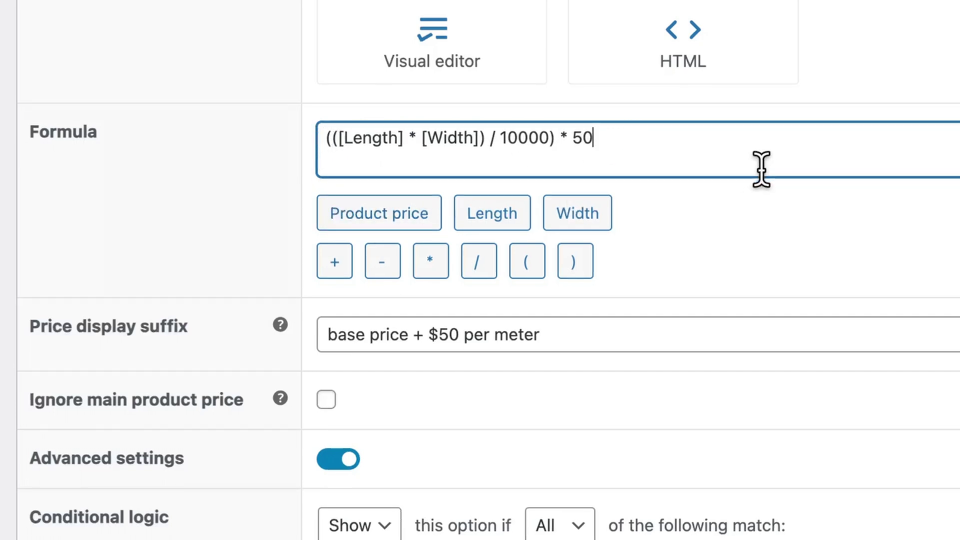
scroll(638, 257, down, 3)
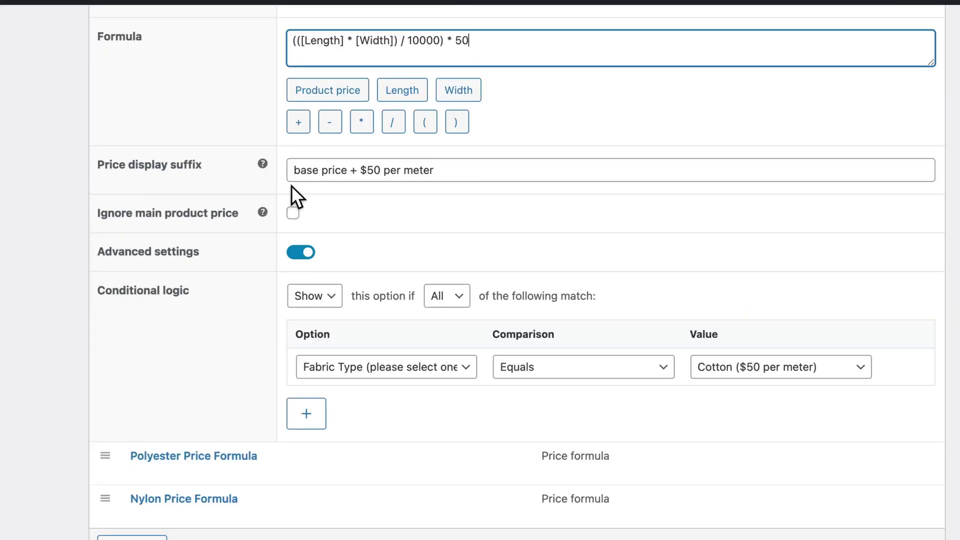
mouse_move(261, 162)
scroll(551, 161, down, 1)
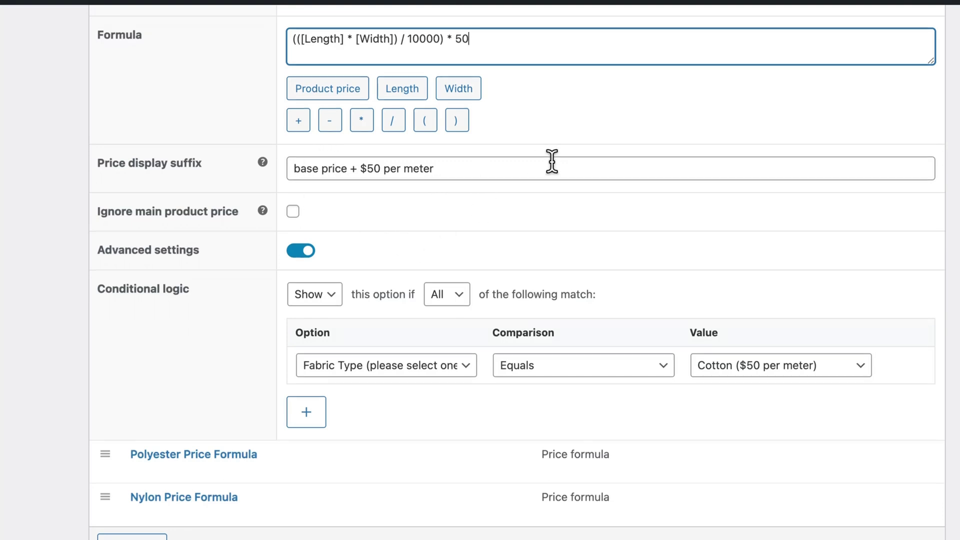
scroll(552, 161, up, 1)
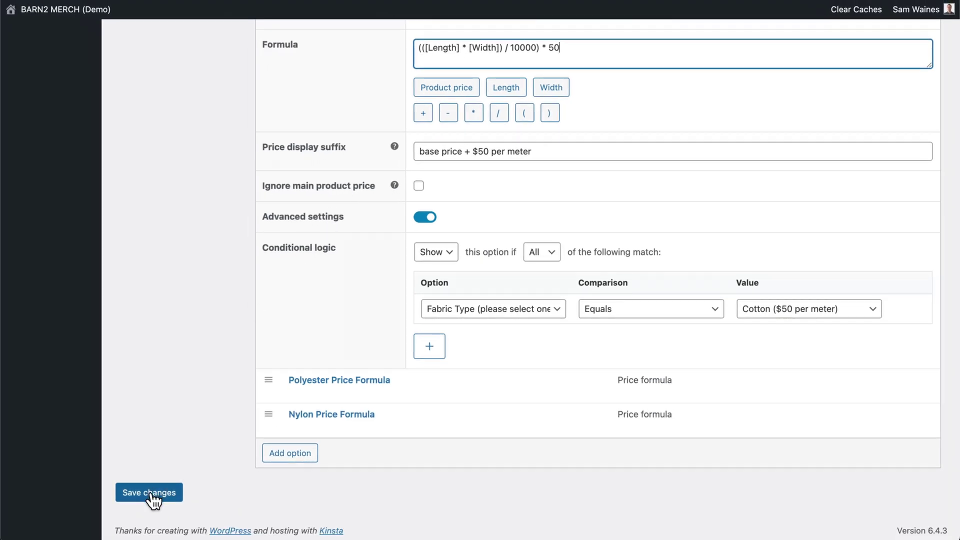
click(150, 493)
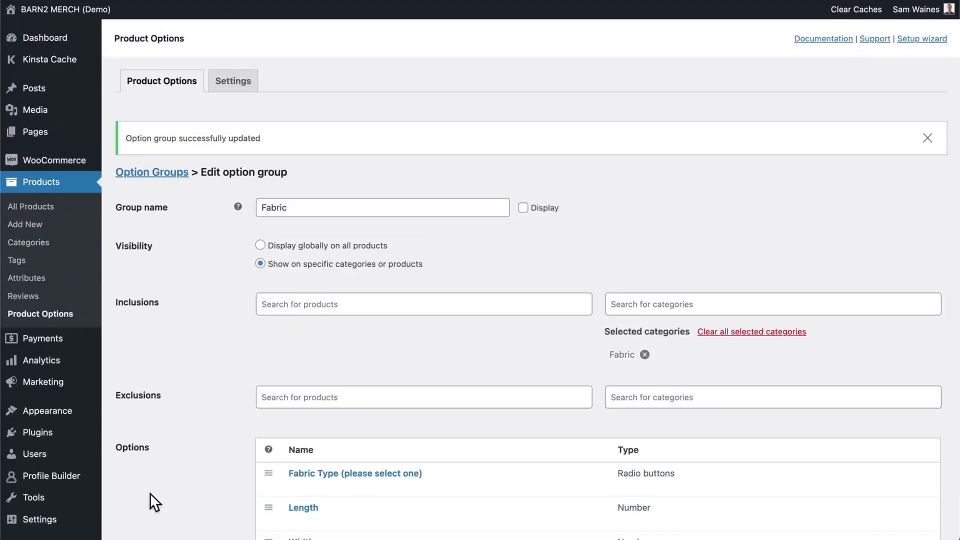
Step: Set the Cotton Price Formula's condition to show if Fabric Type equals Cotton ($50 per meter)
scroll(150, 493, down, 15)
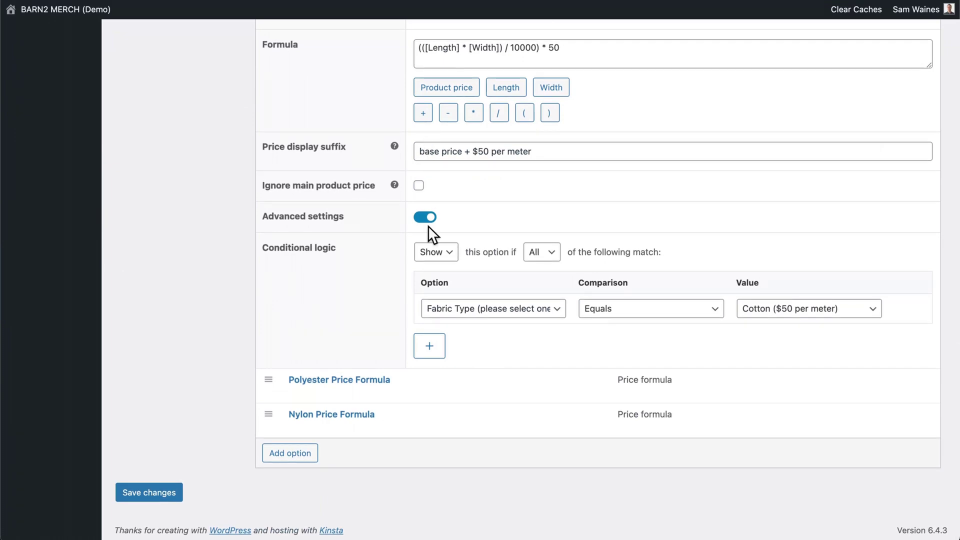
click(427, 222)
click(427, 353)
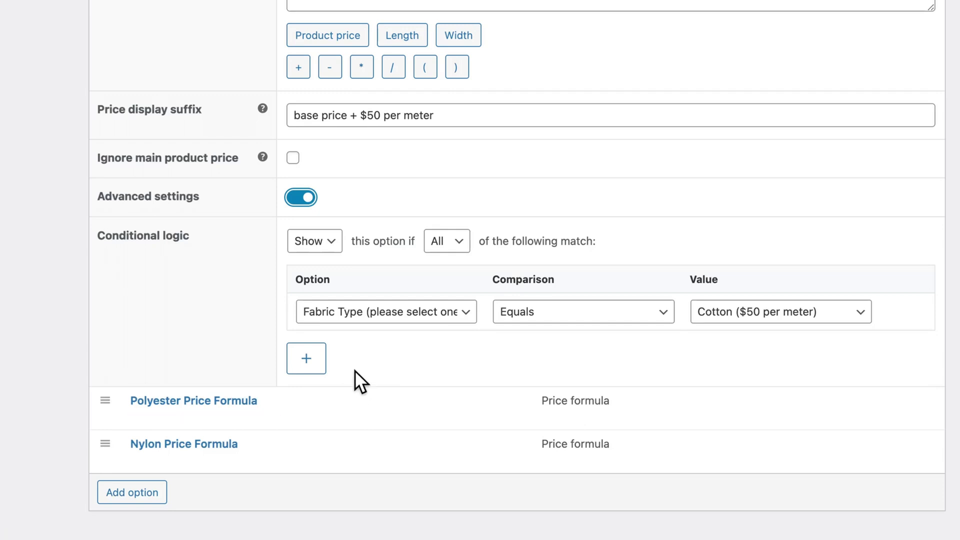
click(355, 321)
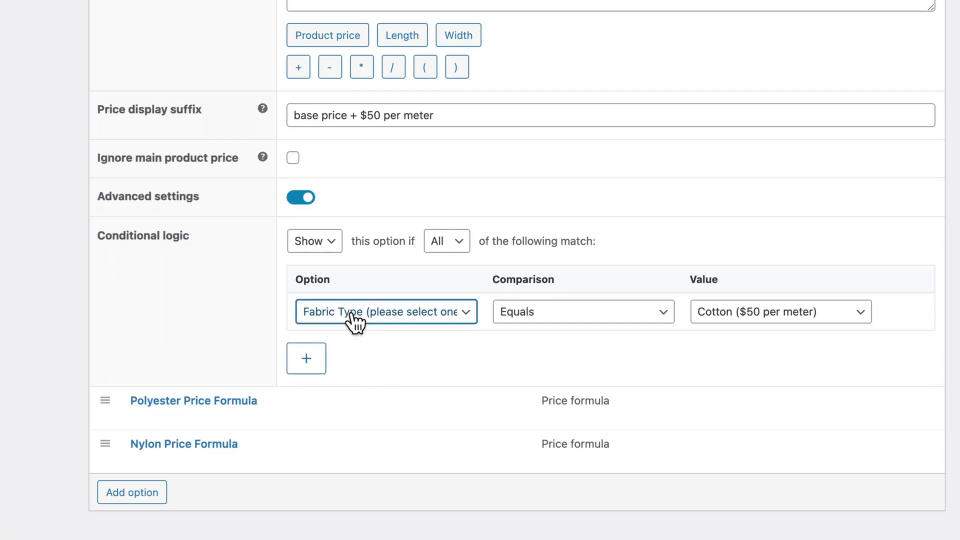
click(354, 321)
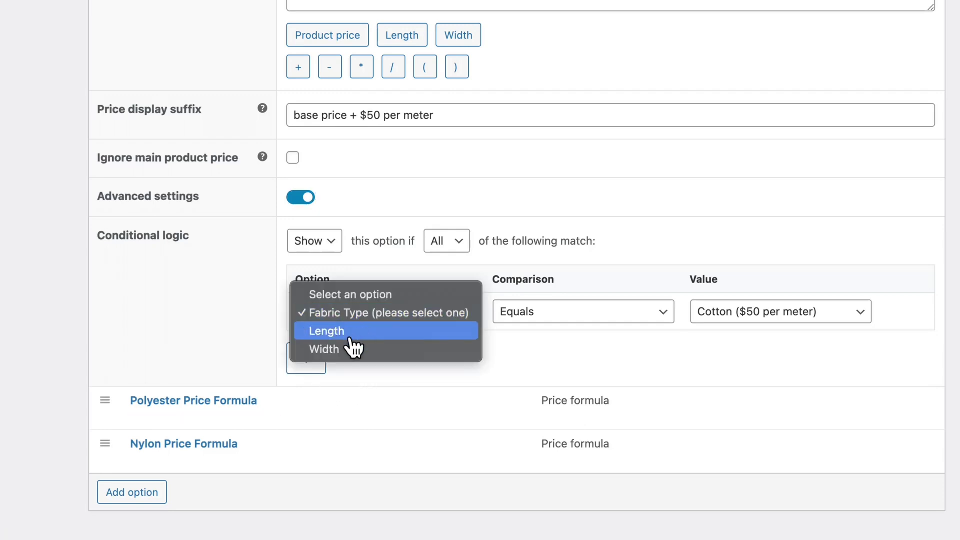
click(352, 314)
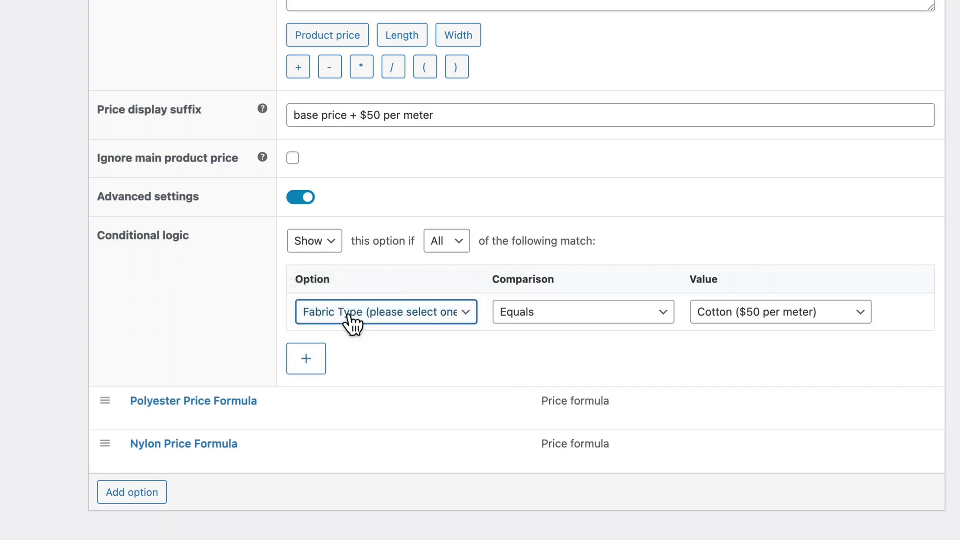
click(511, 319)
click(575, 324)
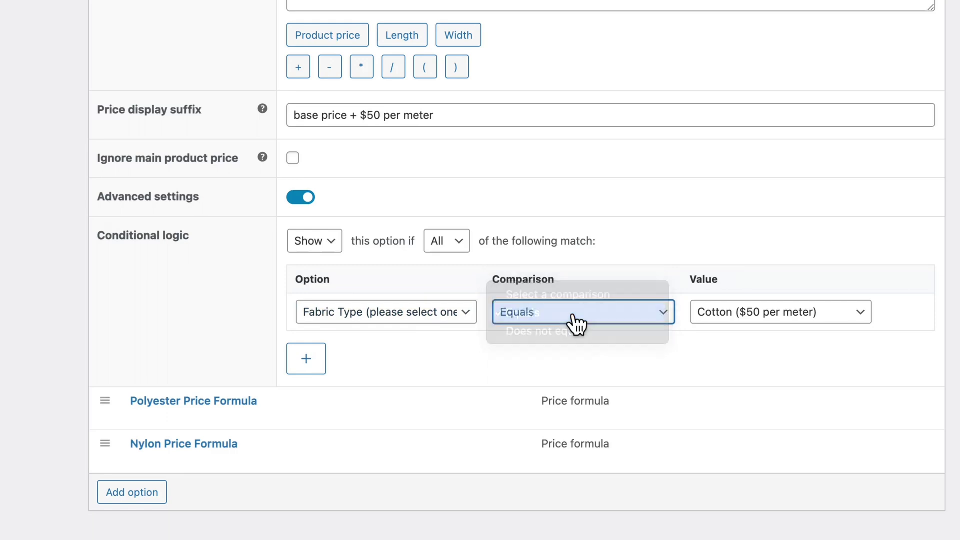
click(749, 322)
click(747, 317)
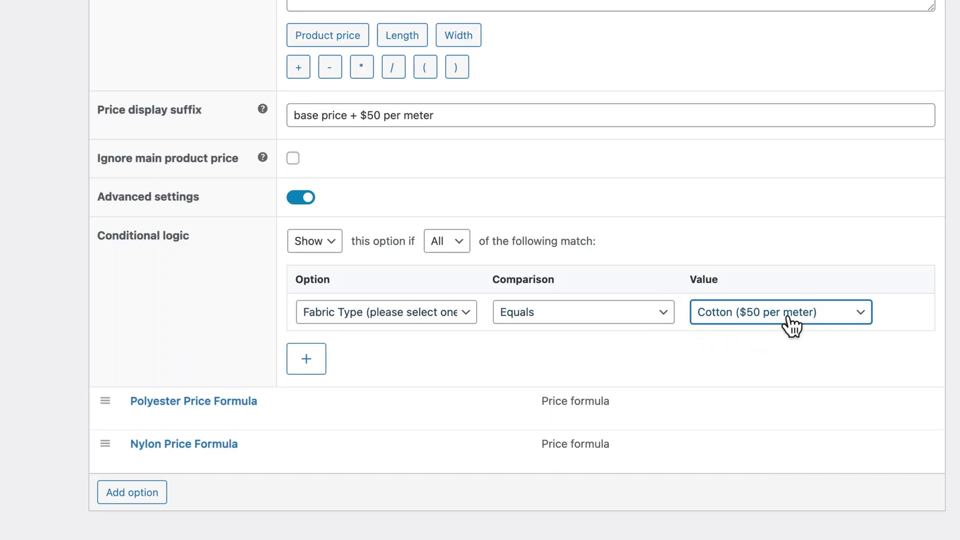
scroll(400, 326, up, 12)
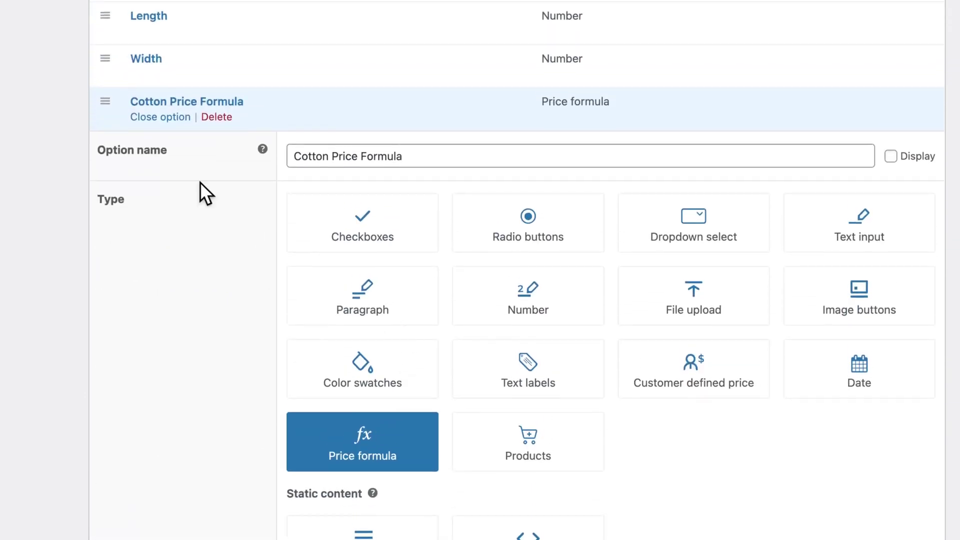
Step: Collapse the Cotton Price Formula editor and open the Polyester Price Formula option
click(165, 118)
mouse_move(183, 314)
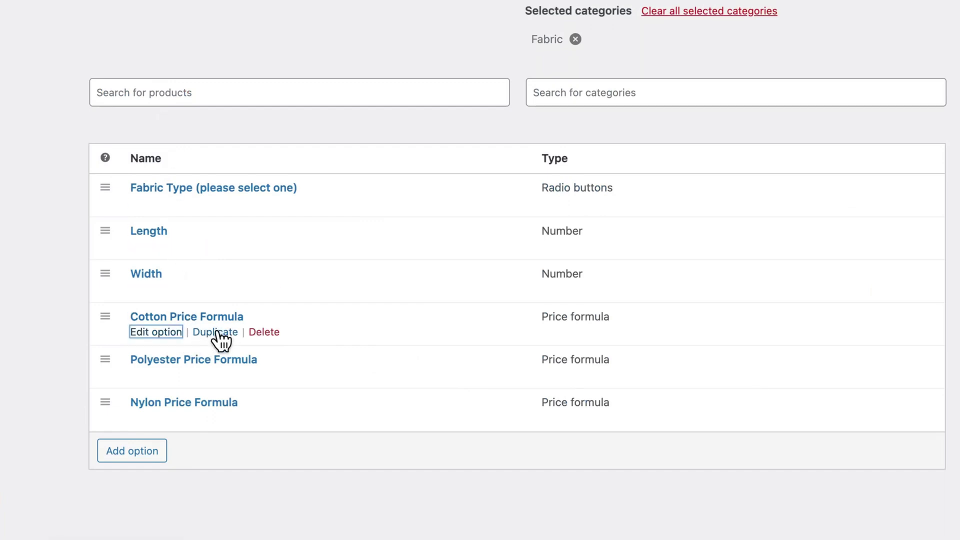
mouse_move(202, 387)
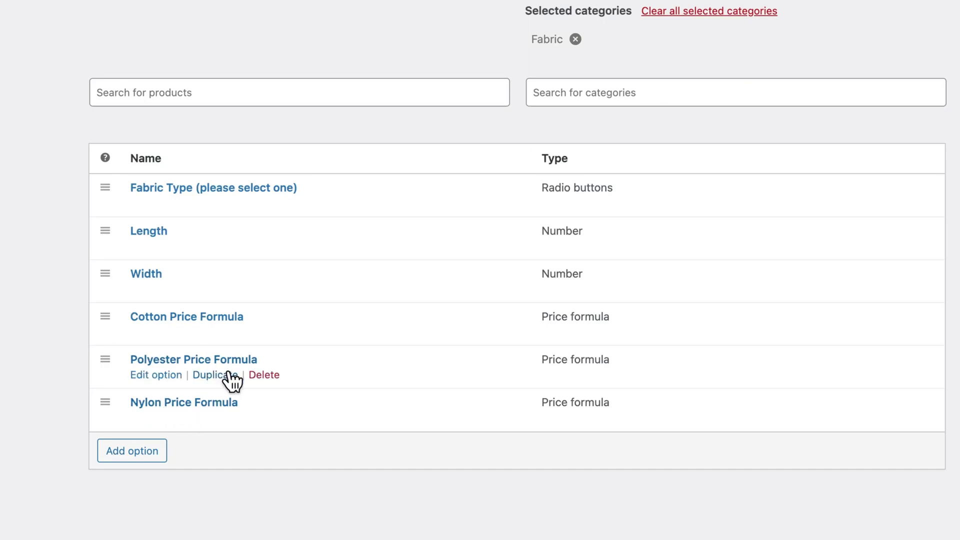
click(164, 378)
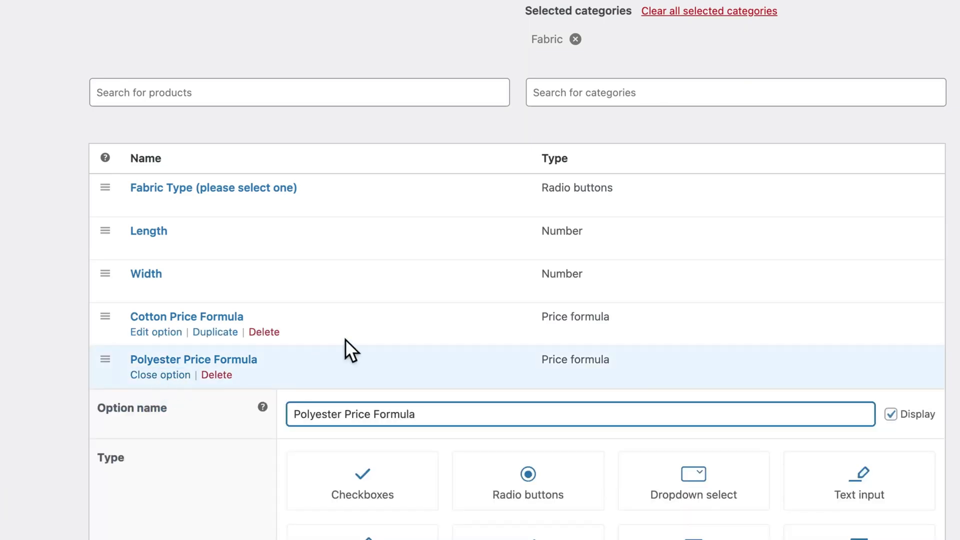
Step: Confirm the Polyester Price Formula condition value is Polyester ($30 per meter)
scroll(347, 350, down, 10)
scroll(344, 339, down, 1)
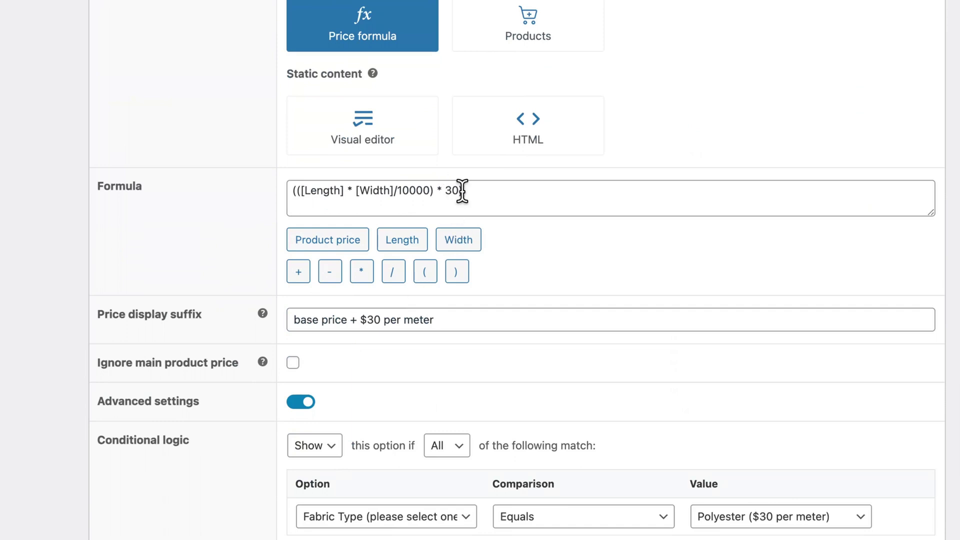
scroll(492, 189, down, 5)
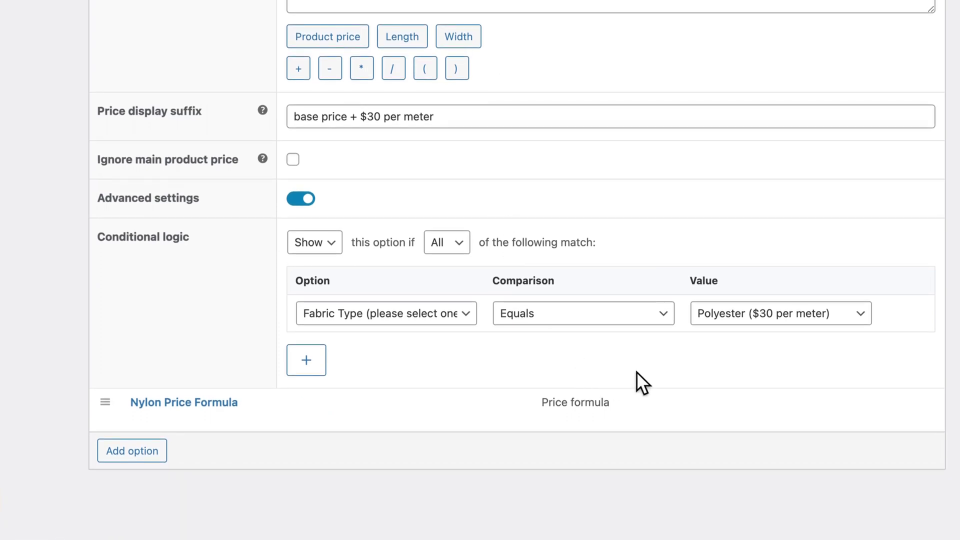
click(731, 314)
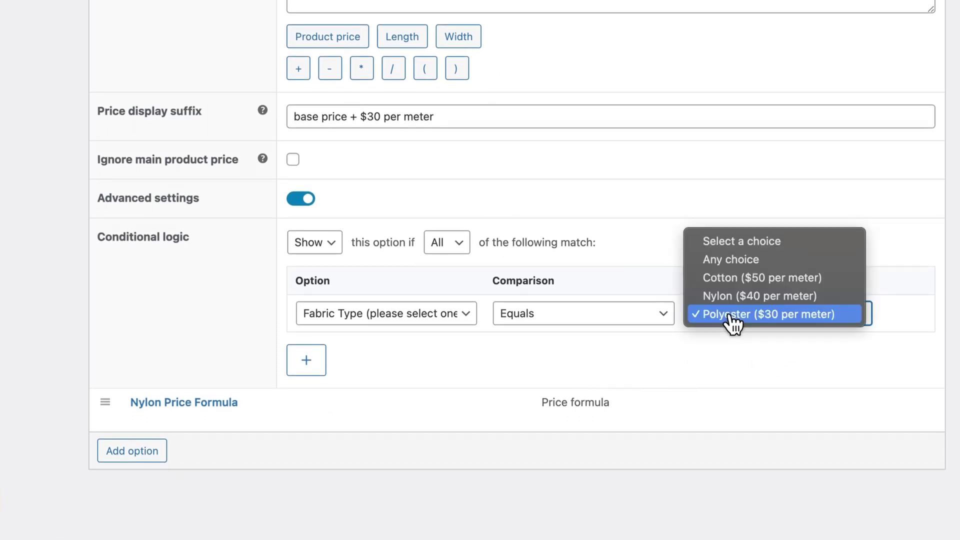
click(764, 319)
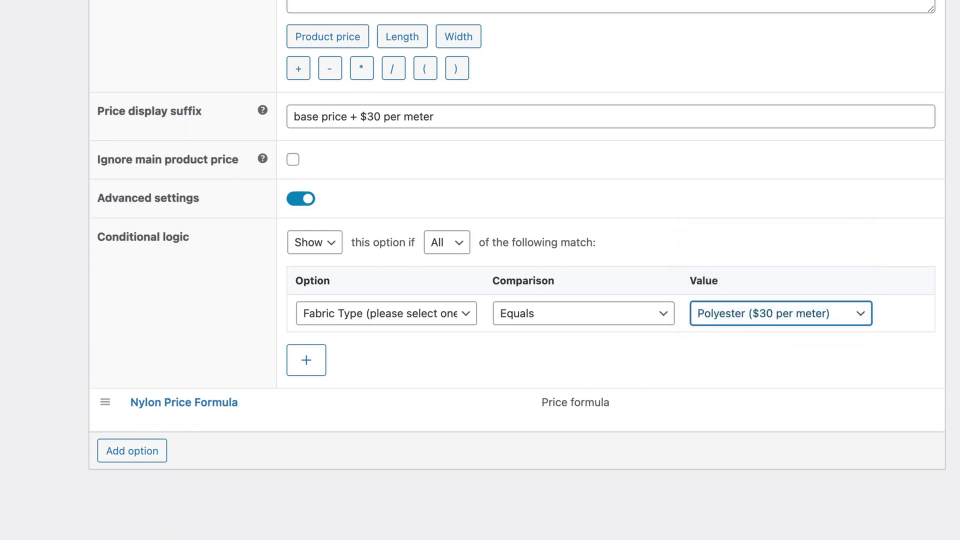
mouse_move(215, 409)
scroll(435, 122, up, 15)
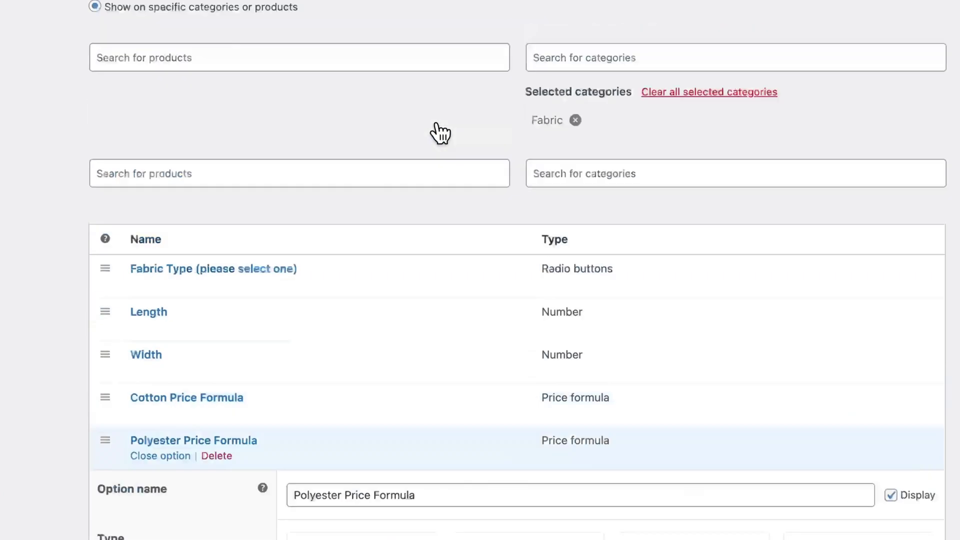
scroll(440, 132, up, 5)
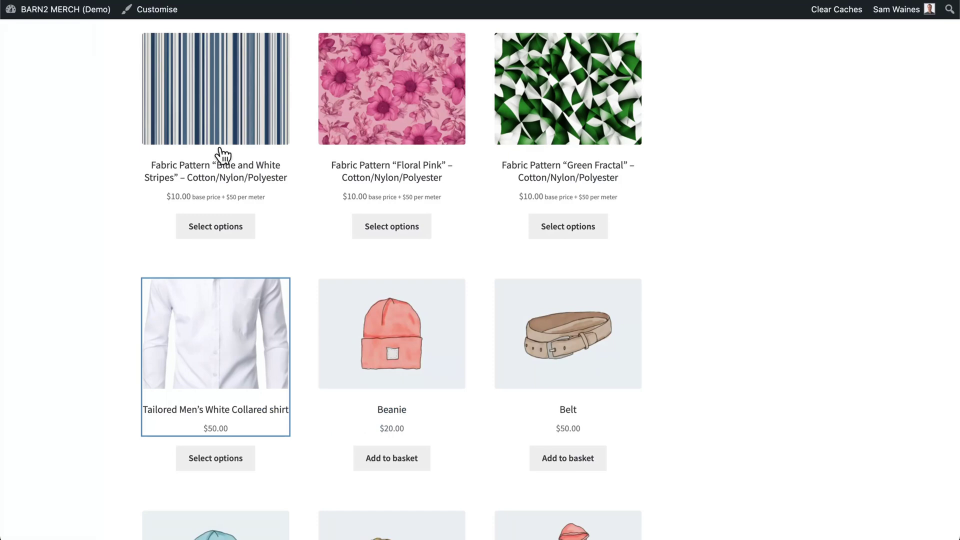
Step: Open the Blue and White Stripes fabric page and choose Polyester as the fabric type
click(220, 124)
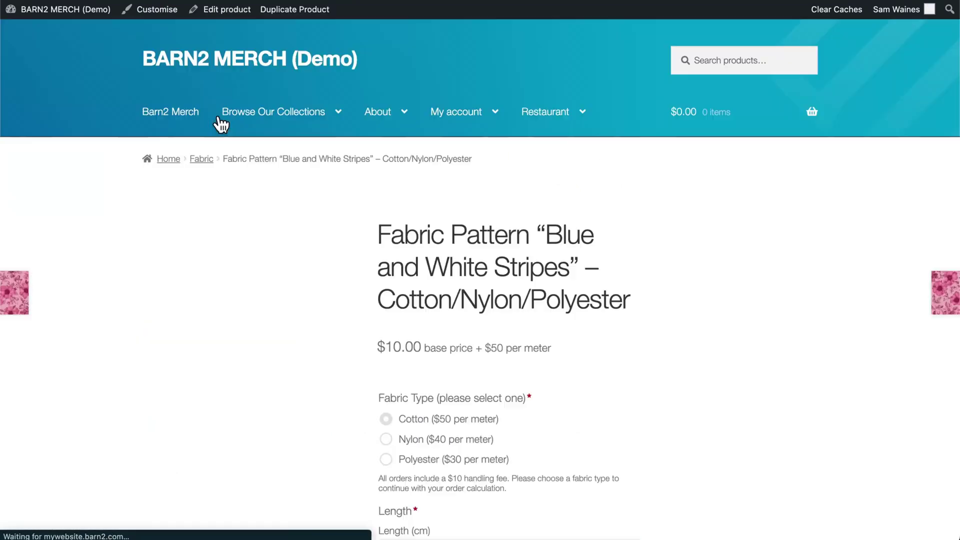
mouse_move(267, 112)
mouse_move(280, 152)
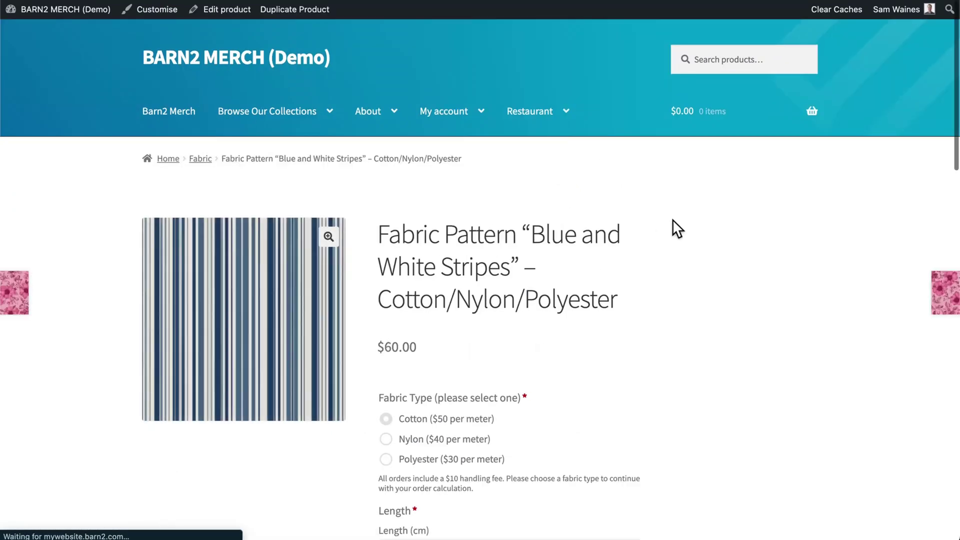
scroll(673, 225, down, 5)
scroll(672, 220, up, 3)
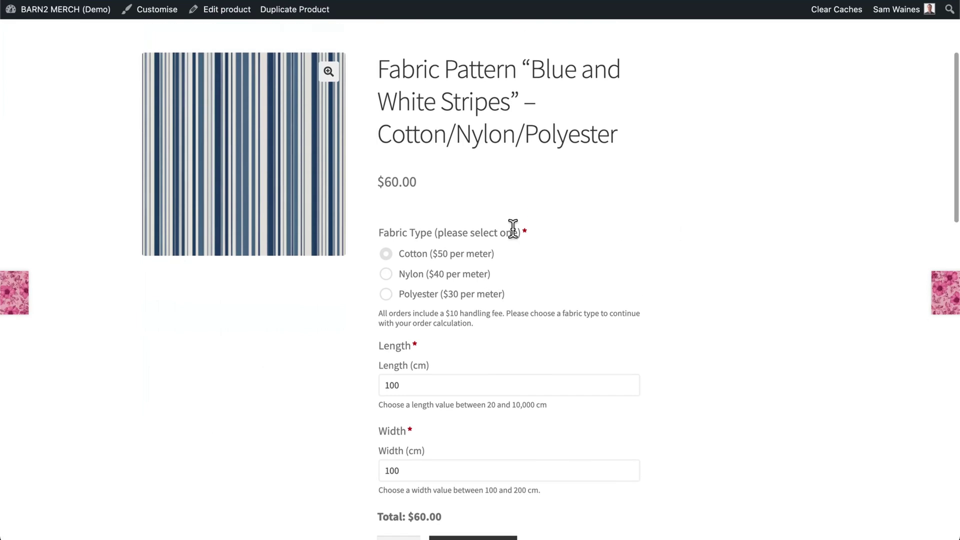
click(388, 275)
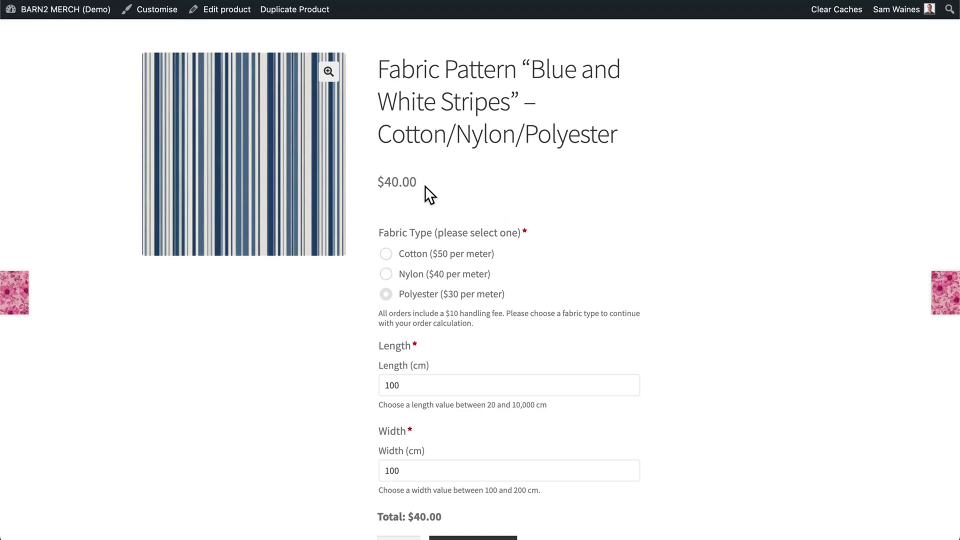
Step: Change the Length (cm) from 100 to 200, bringing the total to $70.00
scroll(492, 173, down, 5)
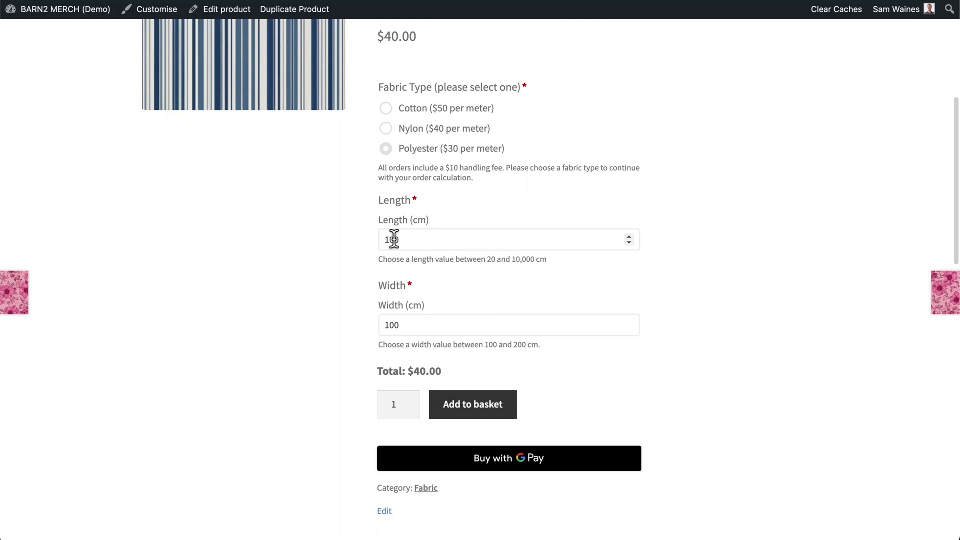
click(392, 240)
text(100)
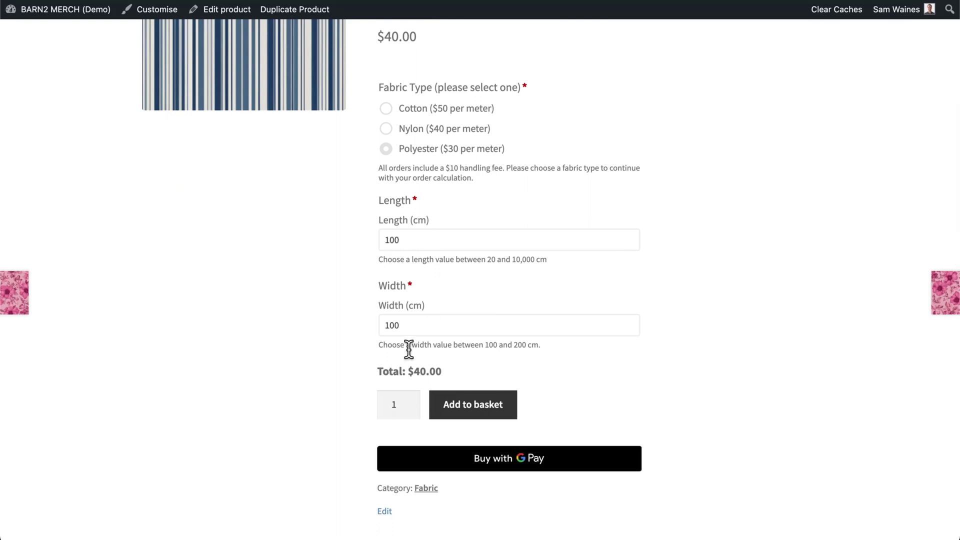
drag(413, 240, 374, 242)
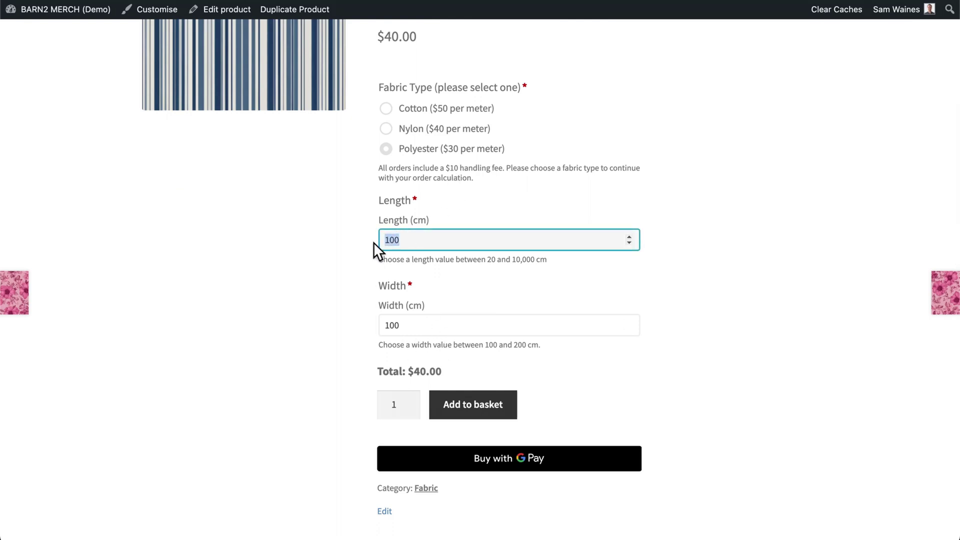
text(200)
click(323, 262)
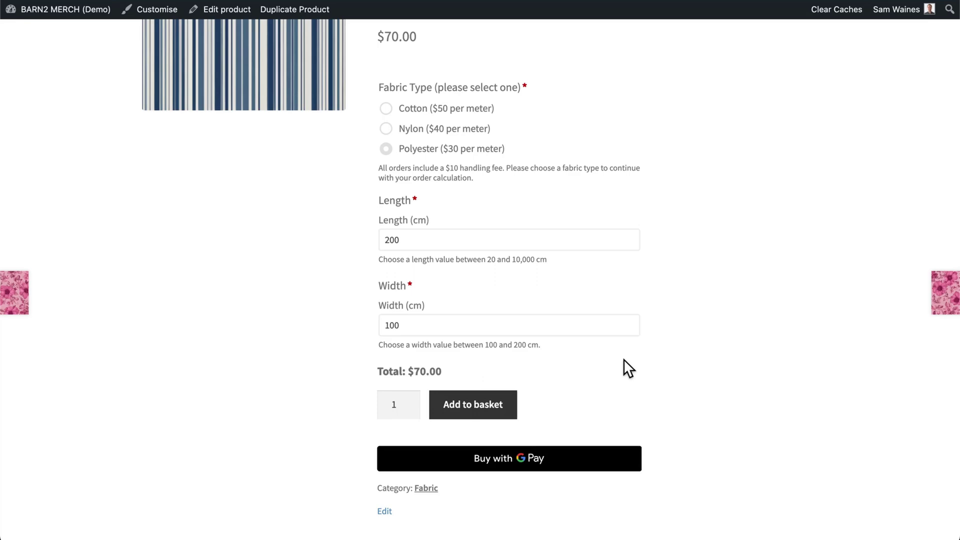
scroll(678, 343, down, 1)
scroll(683, 352, up, 1)
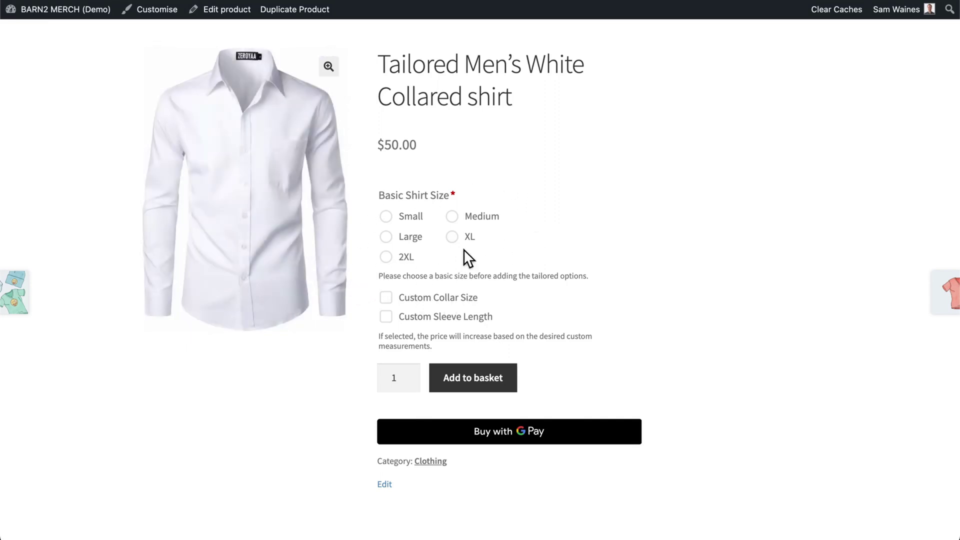
Step: Select Large shirt size and tick Custom Collar Size and Custom Sleeve Length
scroll(543, 221, down, 2)
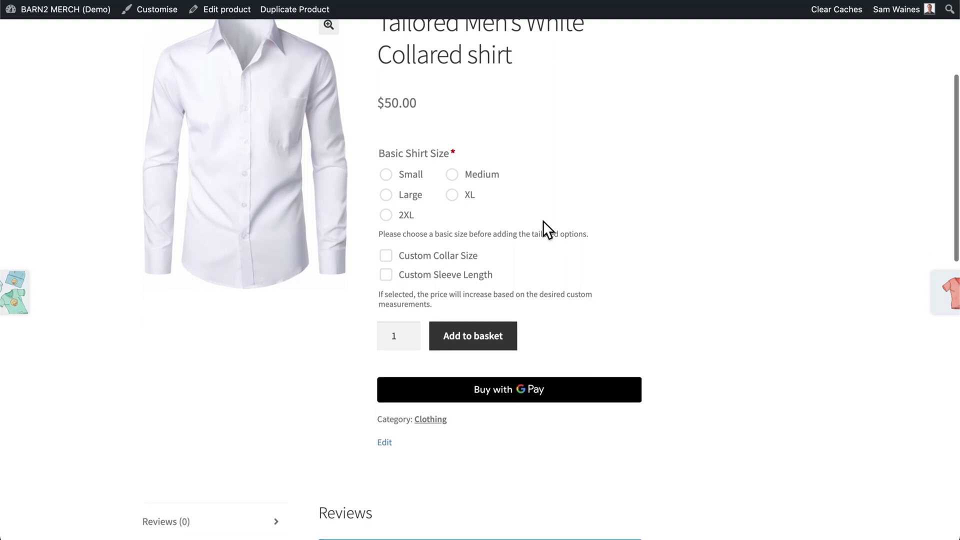
click(387, 196)
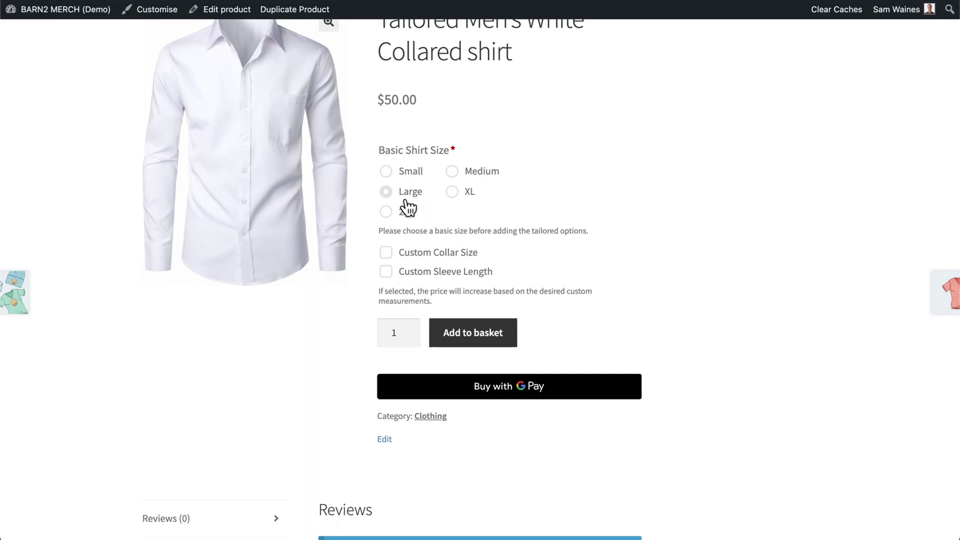
click(388, 255)
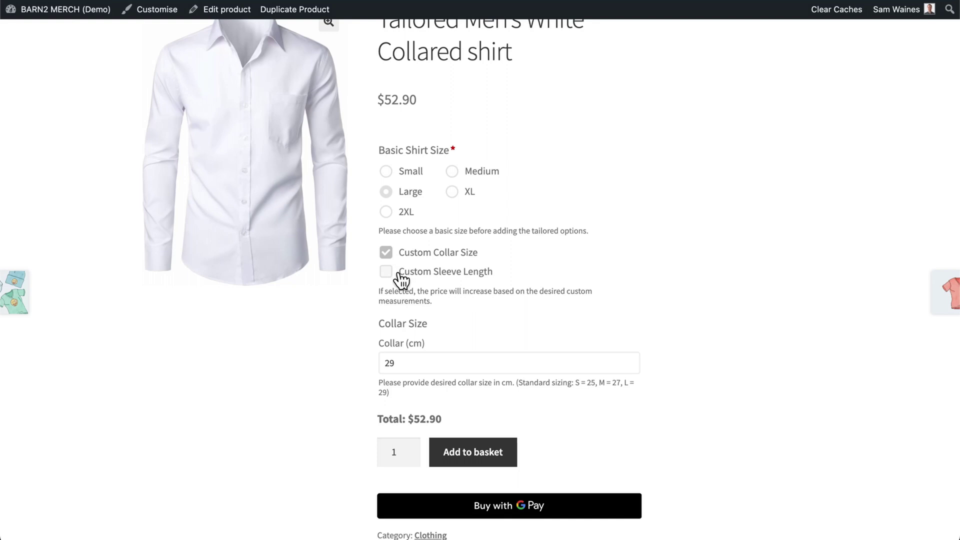
click(389, 275)
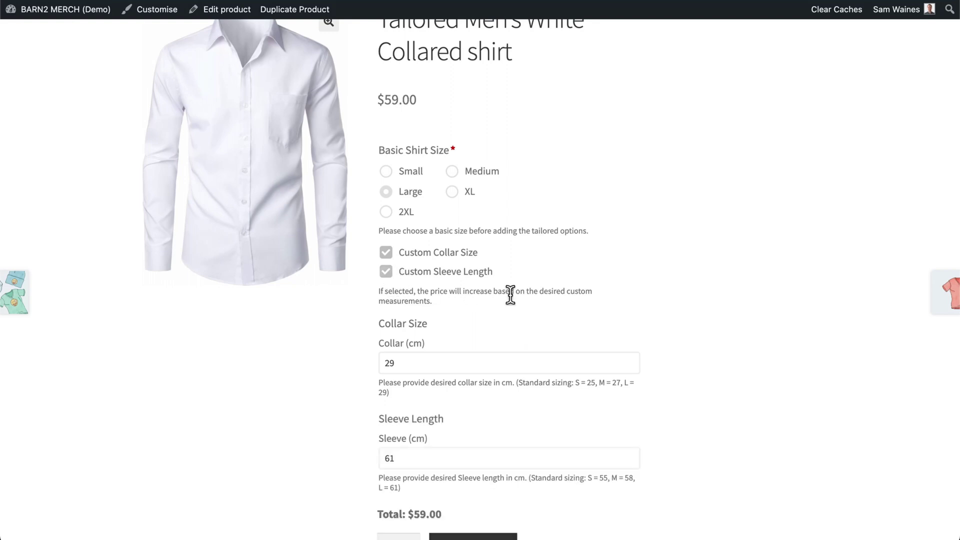
scroll(510, 294, down, 3)
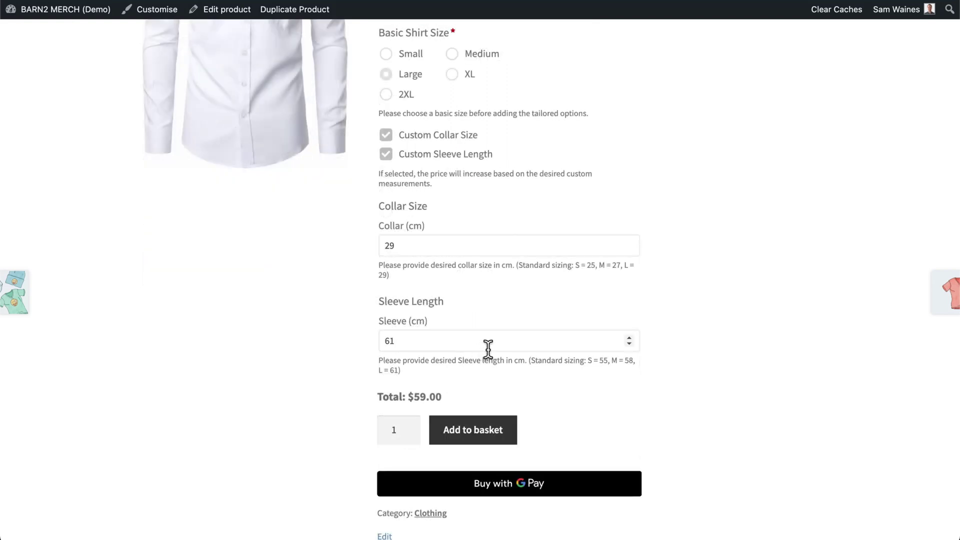
Step: Change the Collar (cm) value from 29 to 27
click(422, 245)
drag(422, 246, 367, 247)
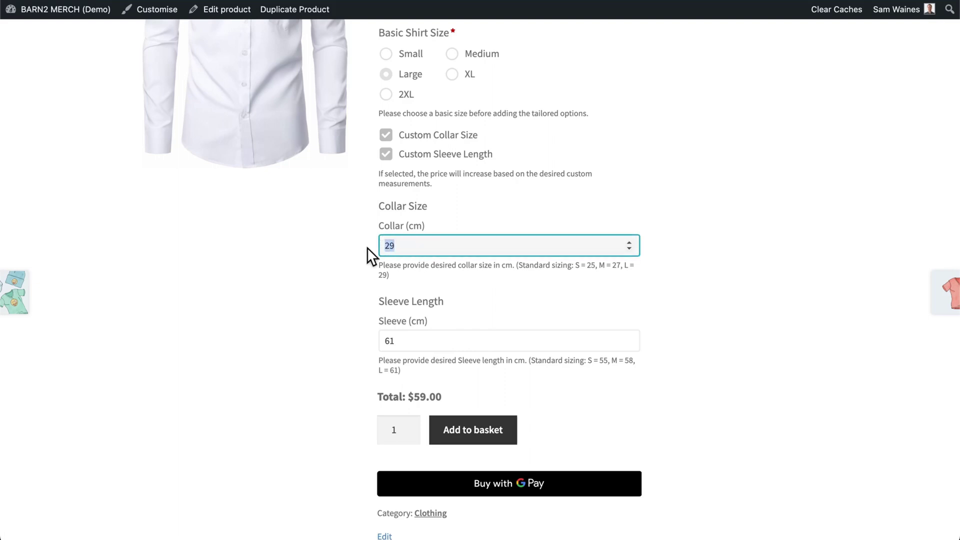
text(27)
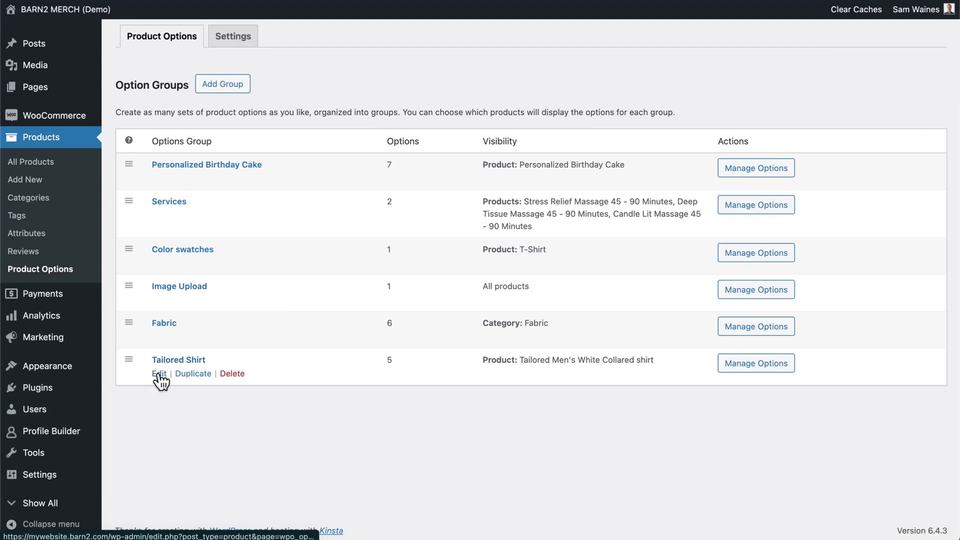
Step: Edit the Tailored Shirt option group and expand the Basic Shirt Size option
click(158, 375)
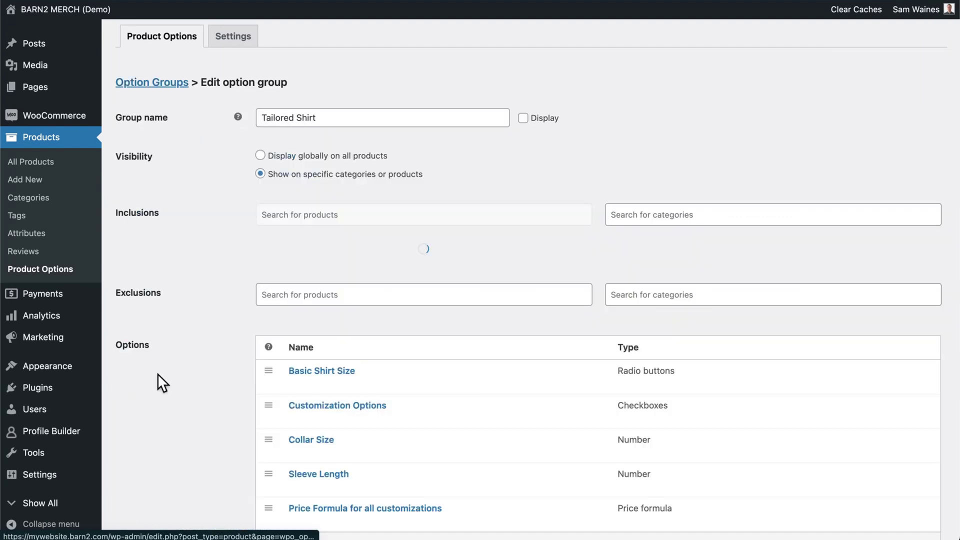
scroll(250, 263, down, 3)
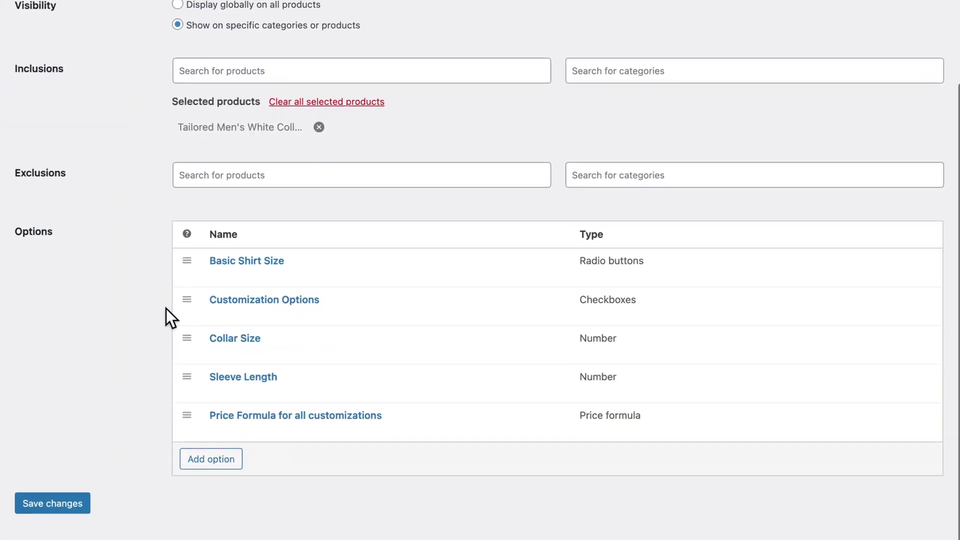
mouse_move(239, 277)
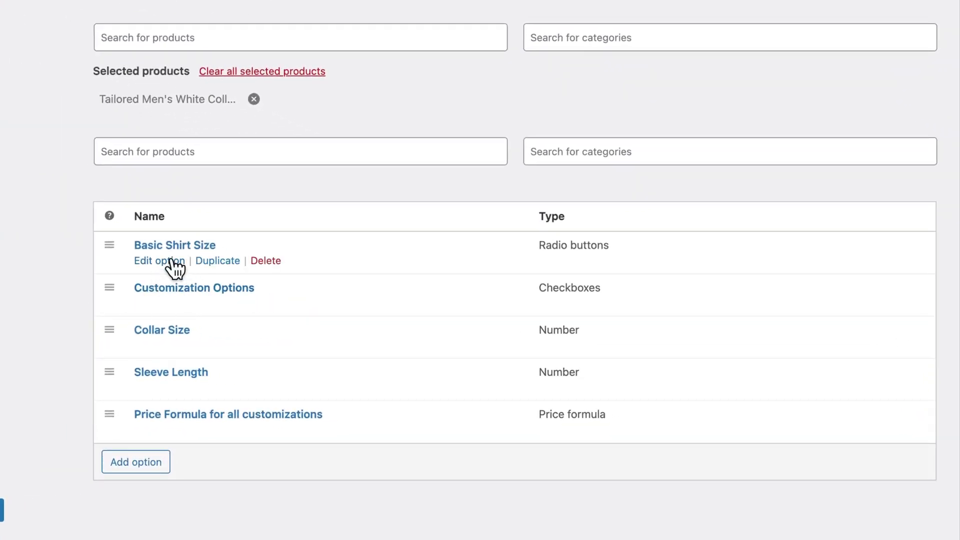
click(170, 261)
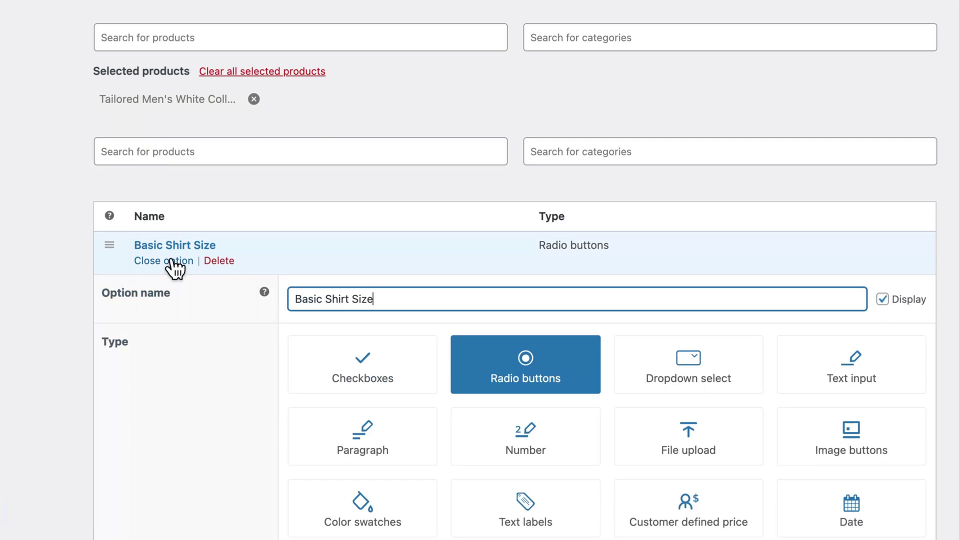
scroll(248, 347, down, 6)
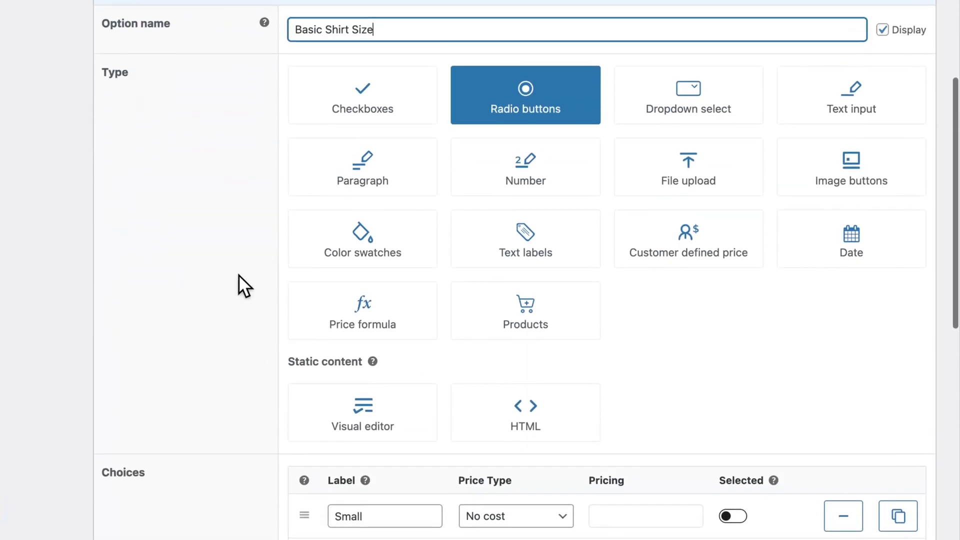
scroll(135, 345, down, 4)
scroll(134, 343, down, 4)
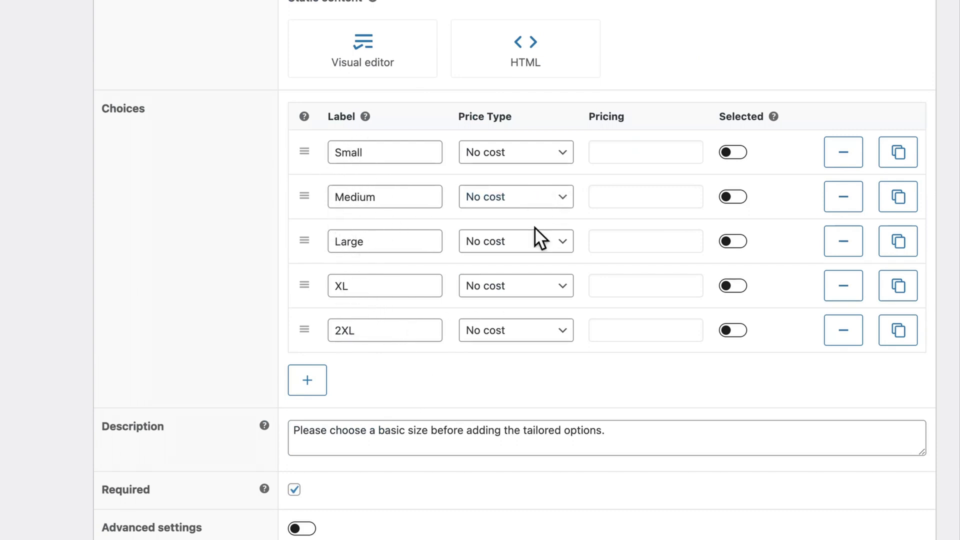
Step: Give 2XL a $2.00 flat fee and XL a $1.00 flat fee
click(555, 342)
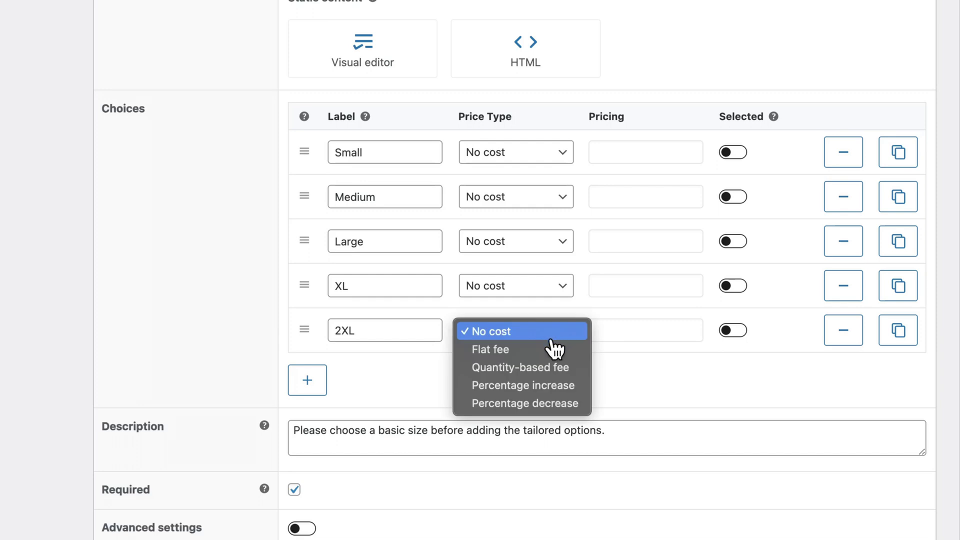
click(545, 350)
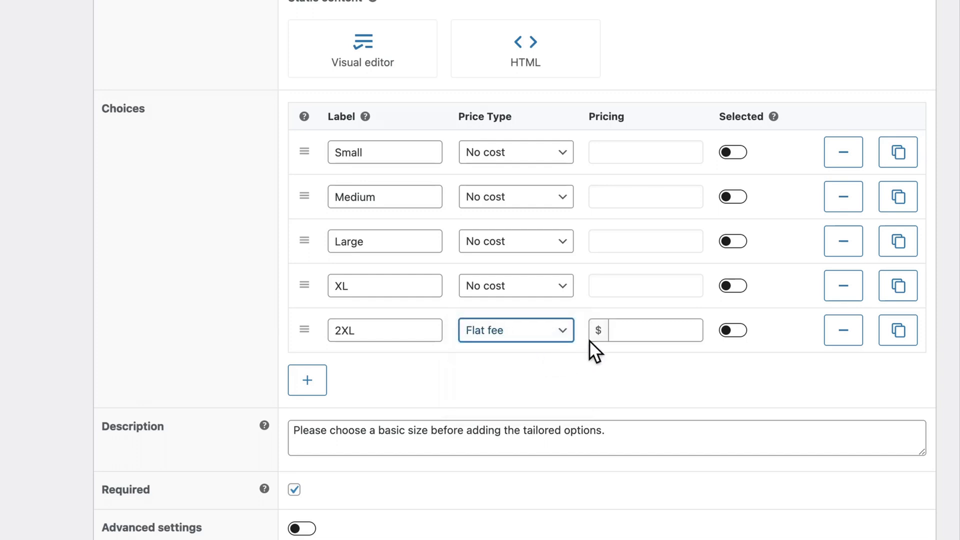
click(633, 330)
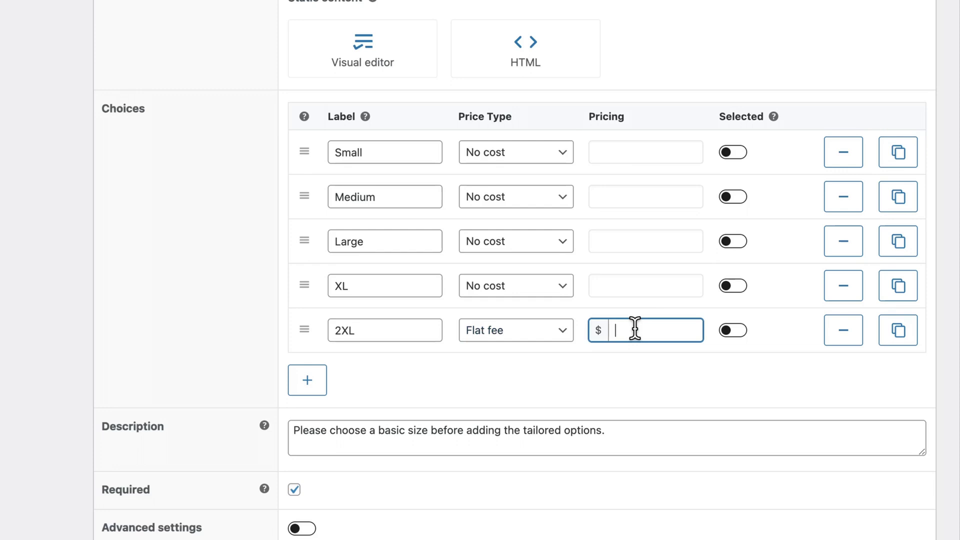
text(2.00)
click(565, 286)
click(516, 306)
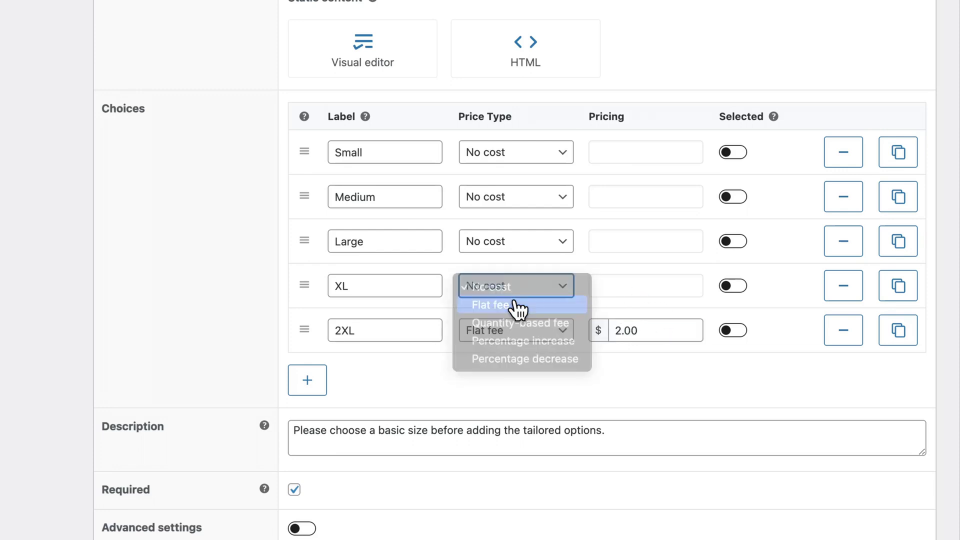
click(631, 282)
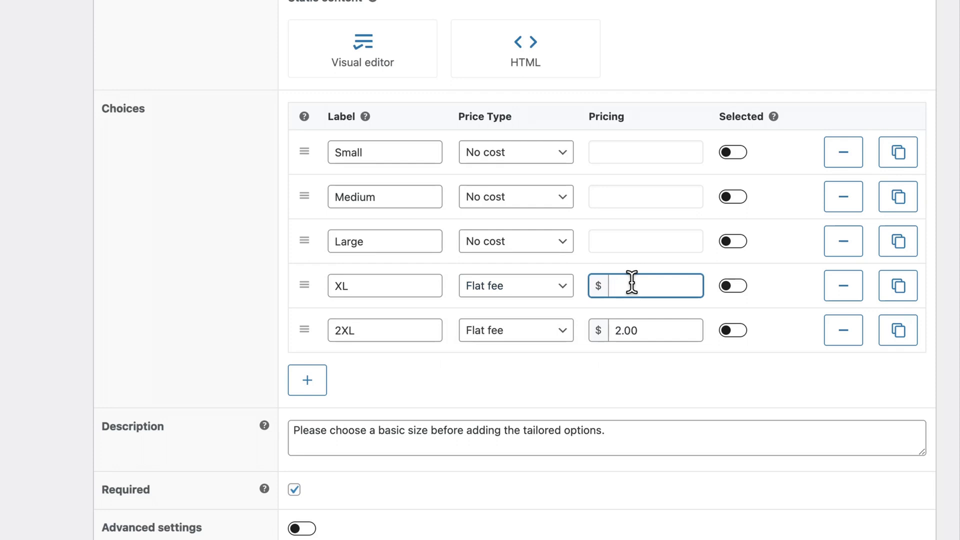
text(1.00)
click(627, 372)
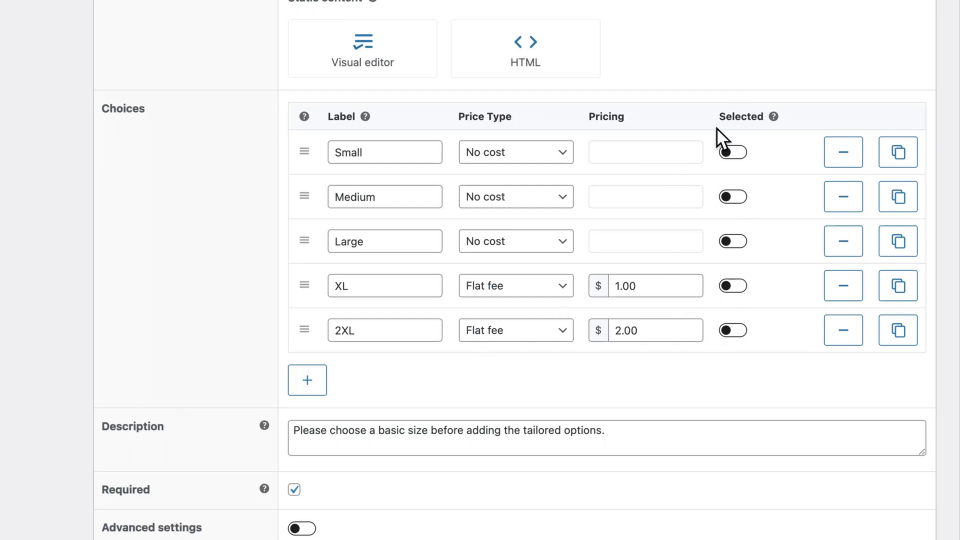
scroll(531, 163, down, 5)
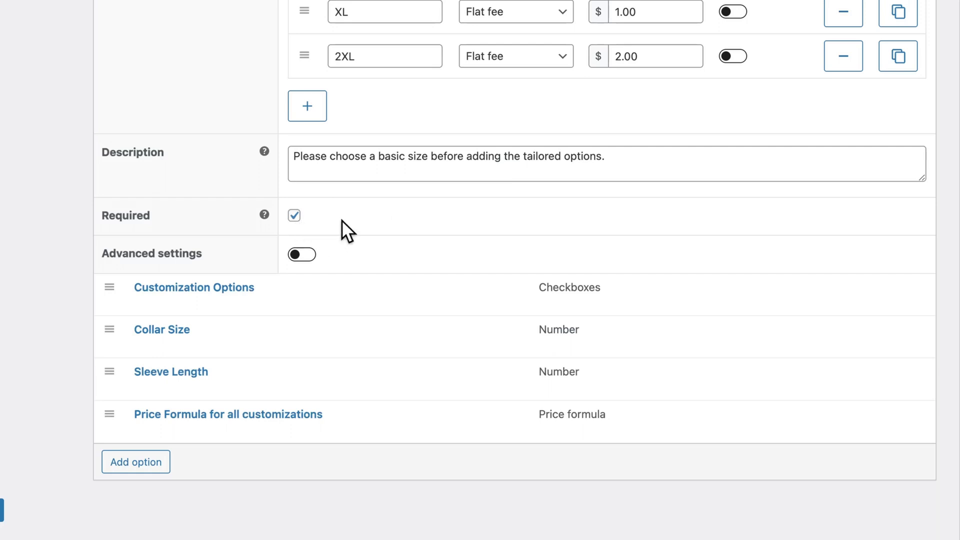
mouse_move(177, 303)
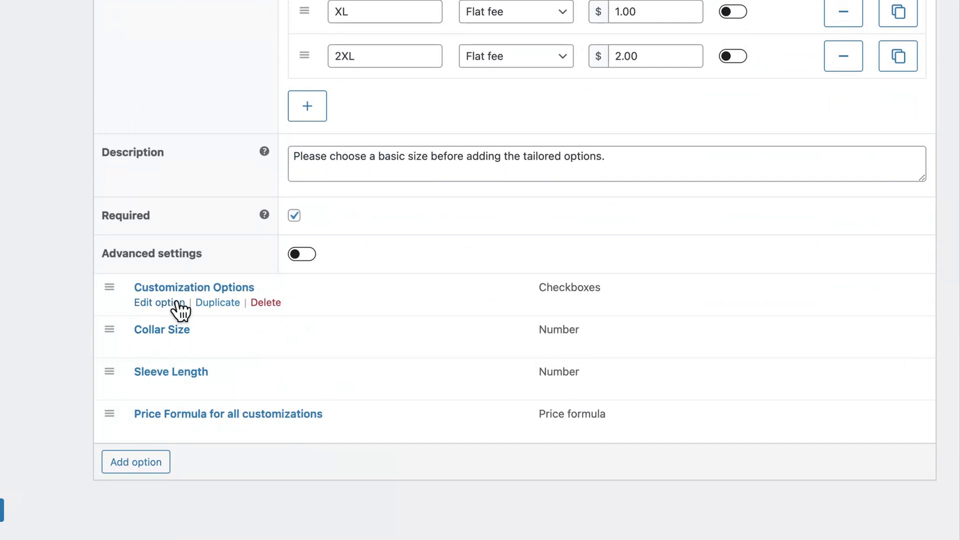
Step: Review the Customization Options' two no-cost checkboxes and Required setting, then open Collar Size
click(178, 303)
scroll(229, 358, down, 5)
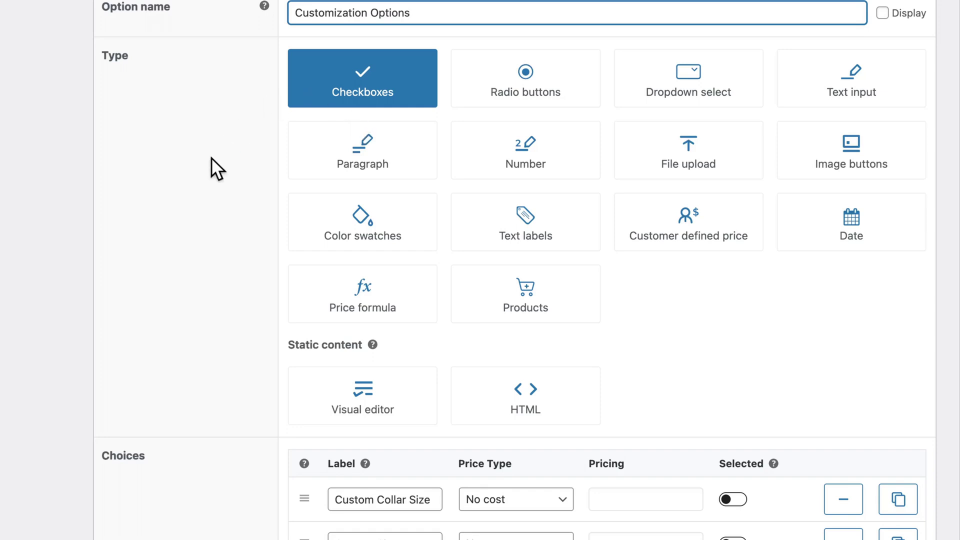
scroll(211, 157, down, 3)
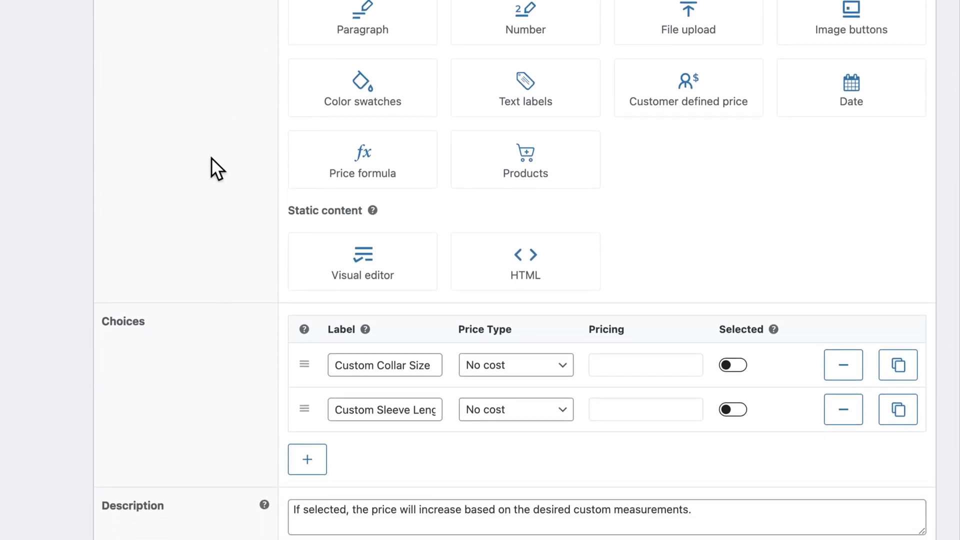
scroll(220, 319, down, 2)
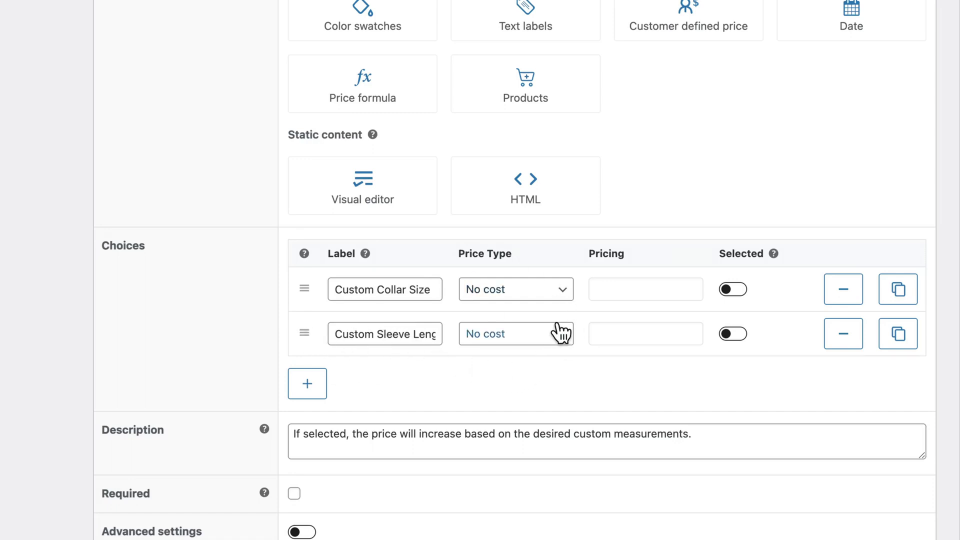
scroll(590, 357, down, 3)
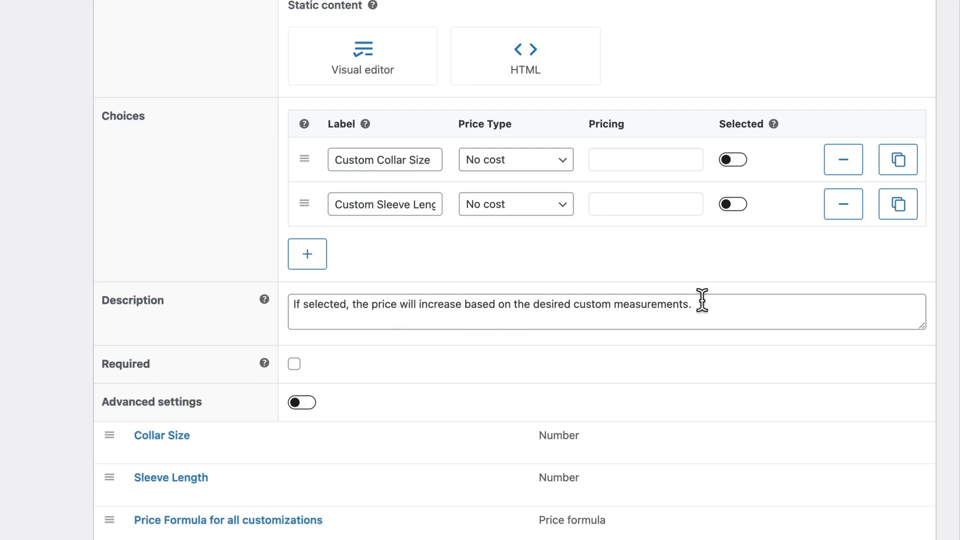
scroll(702, 300, down, 3)
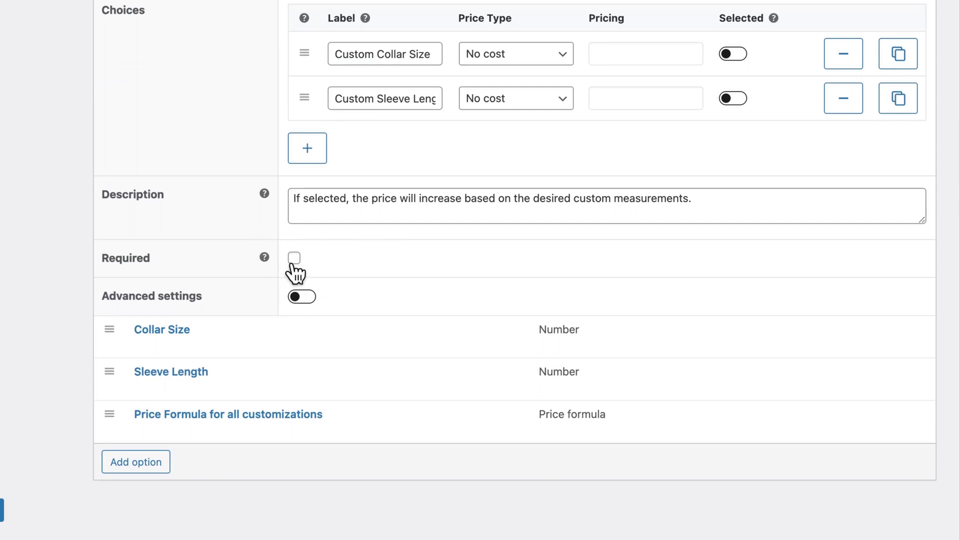
scroll(343, 259, up, 2)
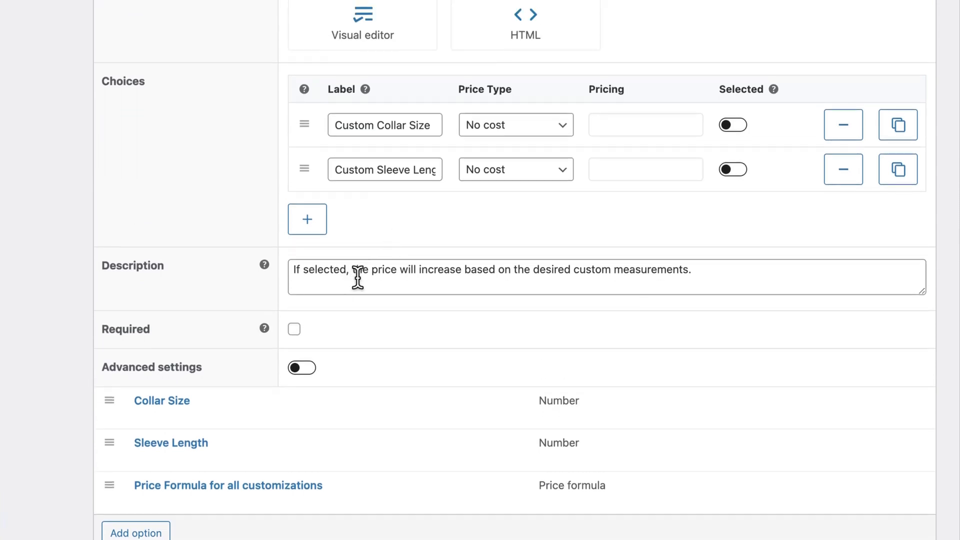
scroll(315, 358, down, 2)
mouse_move(221, 329)
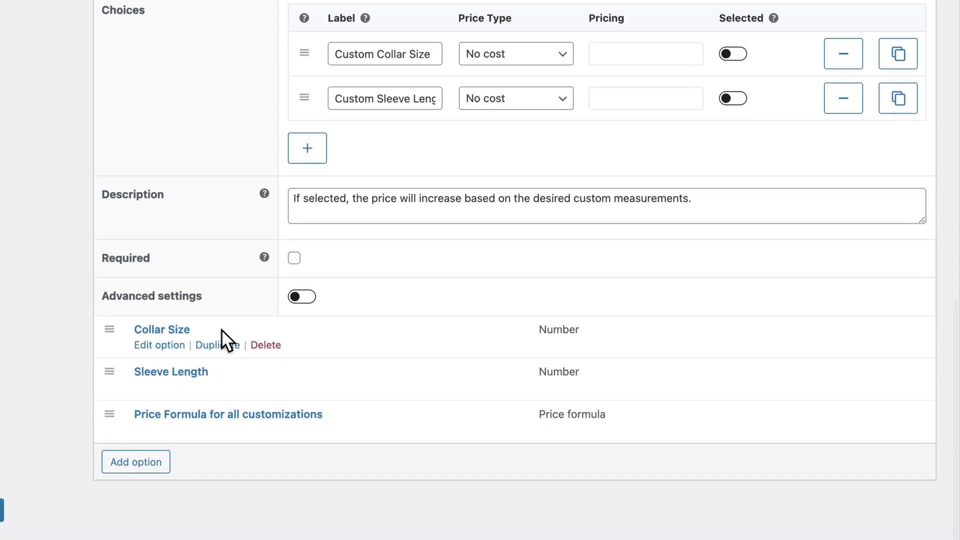
click(160, 344)
Step: Set Collar Size's conditional logic value to Custom Collar Size
scroll(262, 304, down, 10)
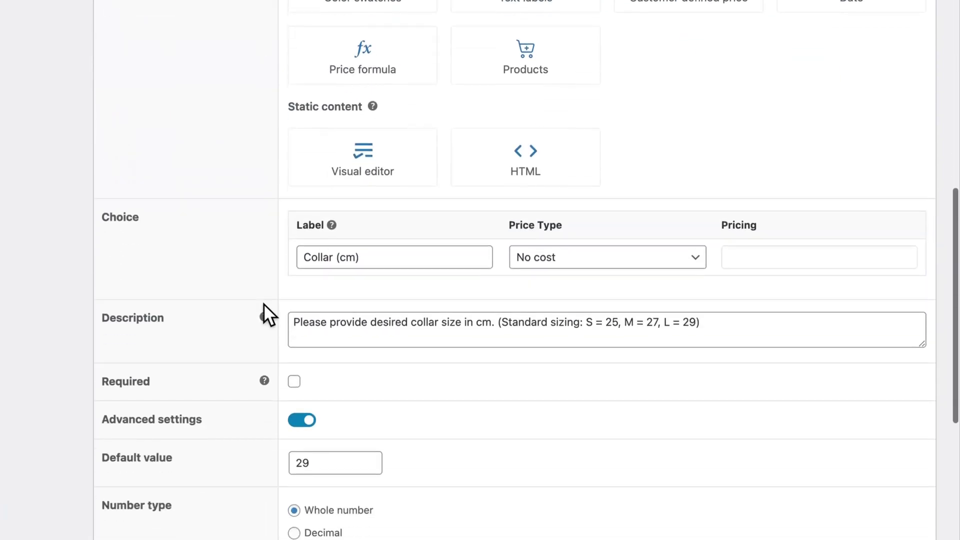
scroll(263, 304, down, 1)
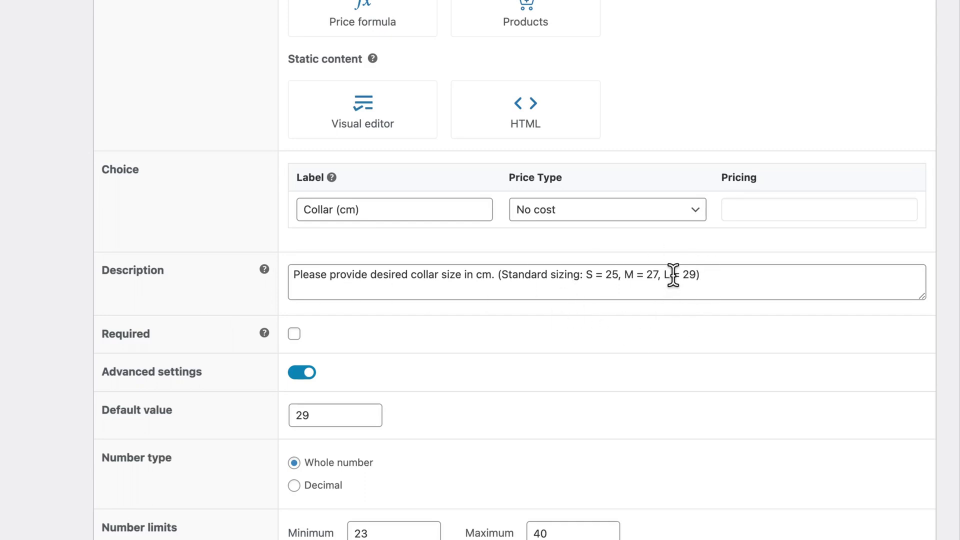
scroll(673, 276, down, 2)
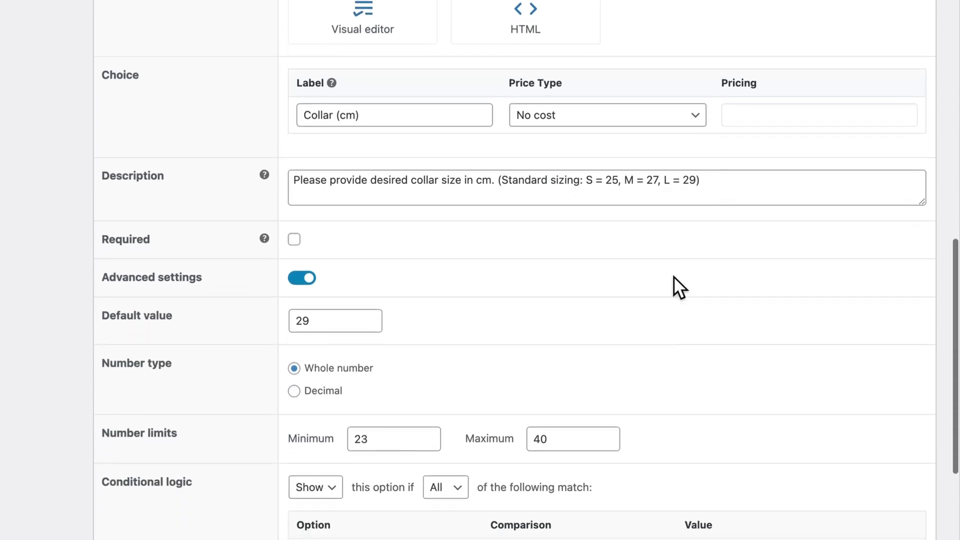
scroll(654, 219, down, 2)
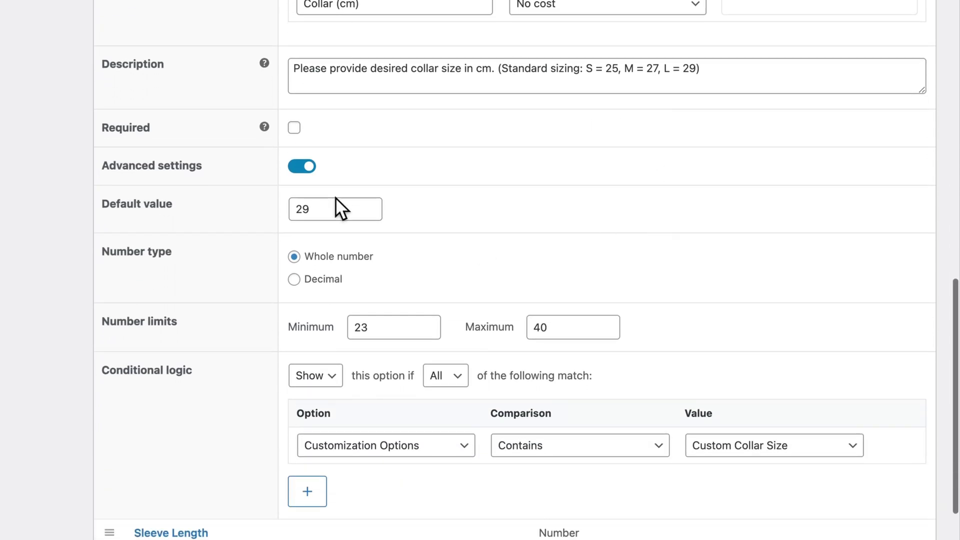
scroll(334, 228, down, 2)
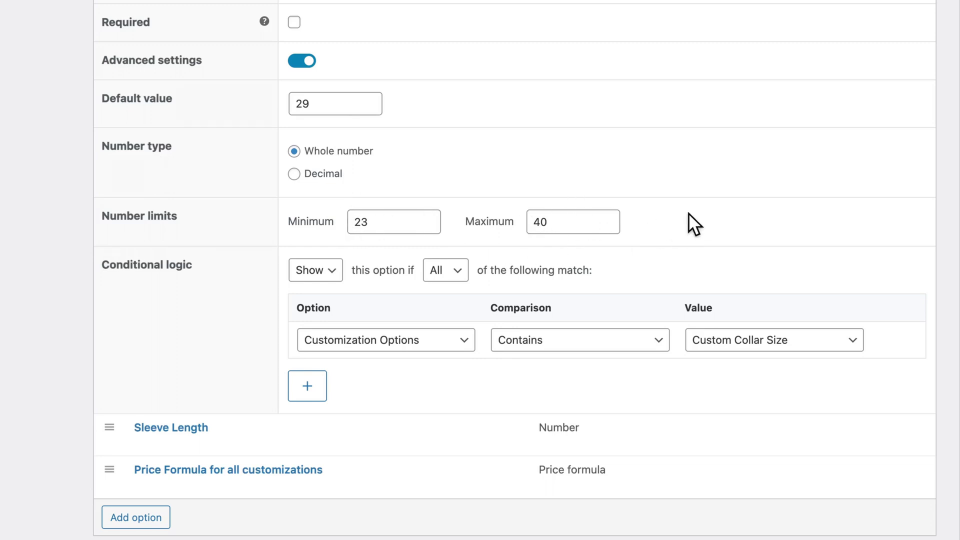
scroll(688, 214, down, 1)
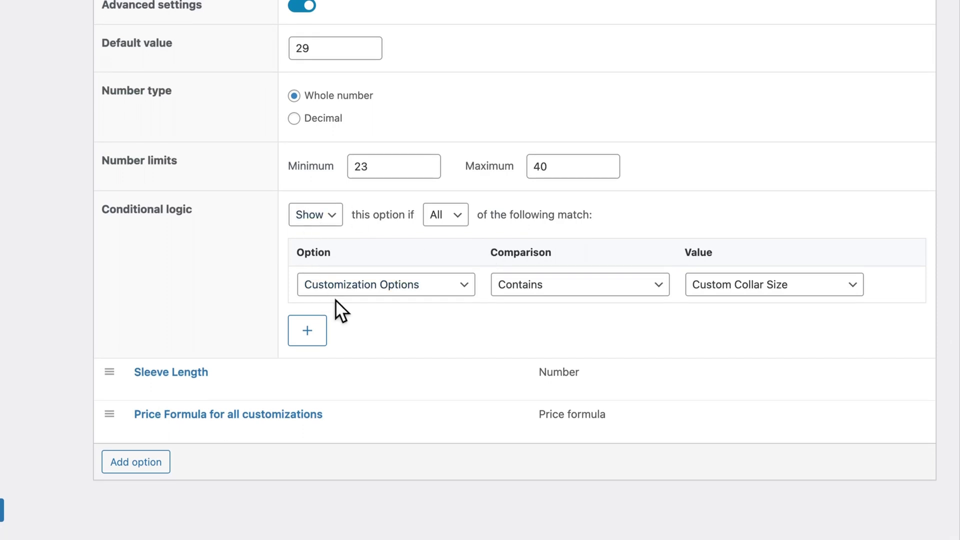
click(776, 293)
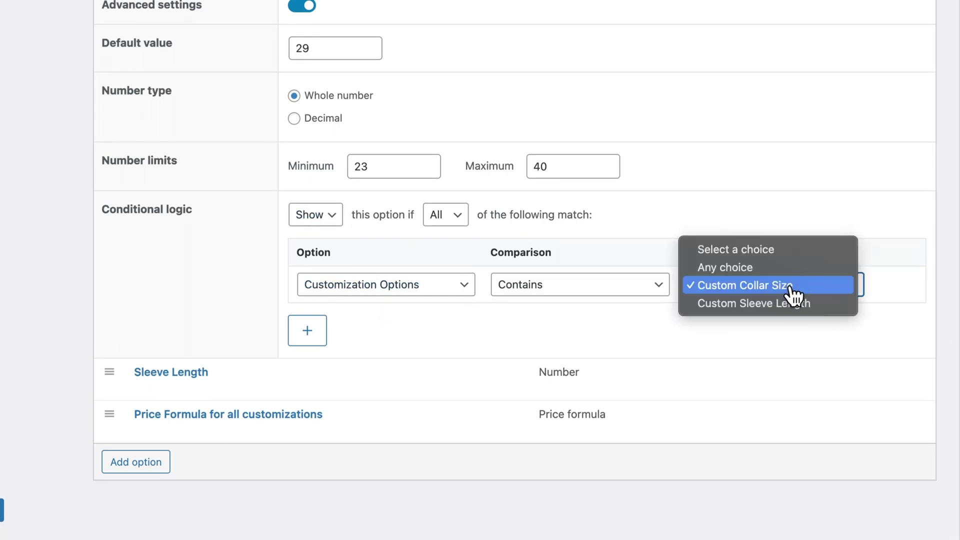
click(897, 295)
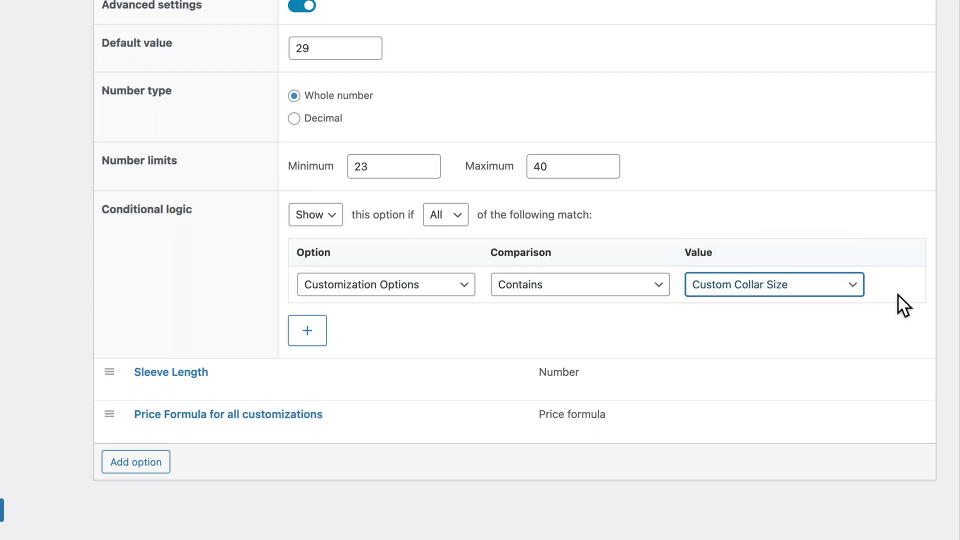
Step: Confirm Sleeve Length's conditional logic value is Custom Sleeve Length
click(171, 390)
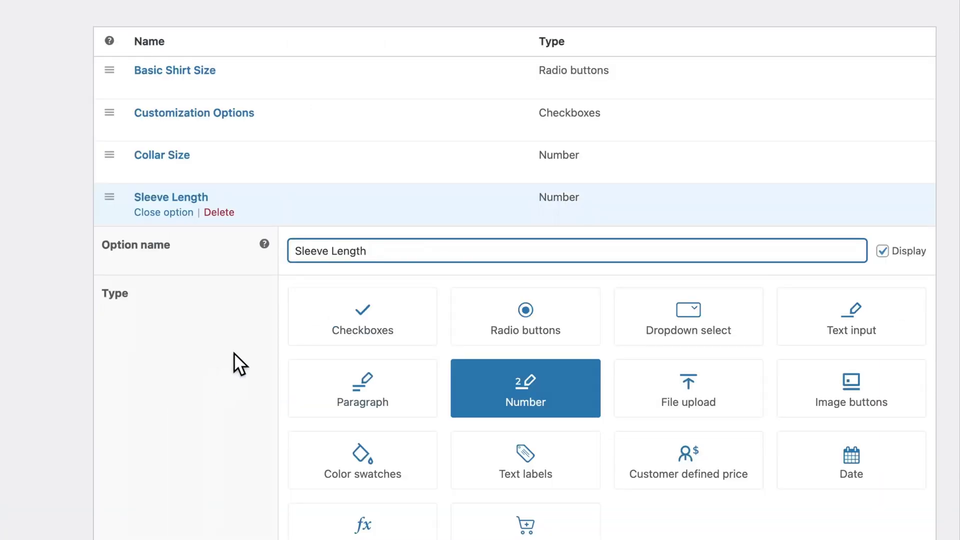
scroll(233, 352, down, 15)
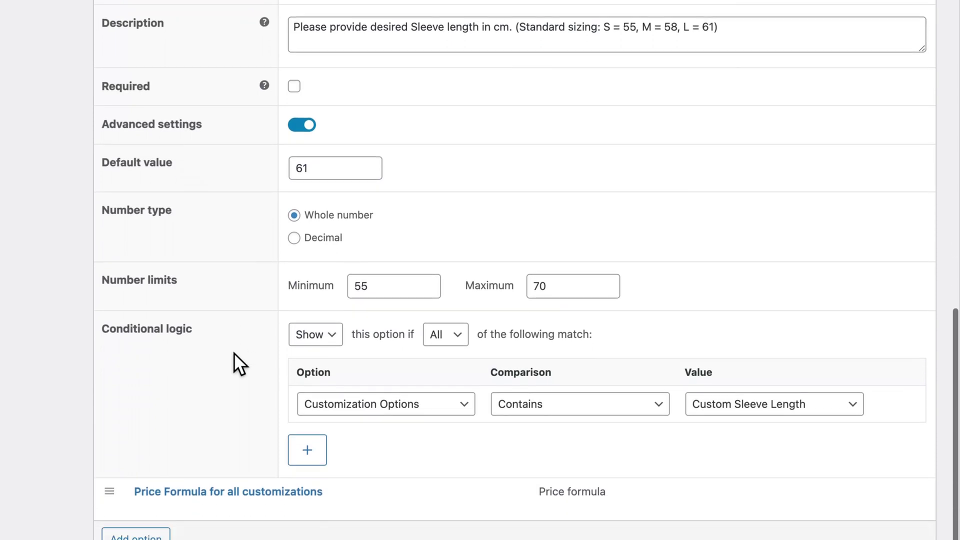
scroll(233, 353, down, 1)
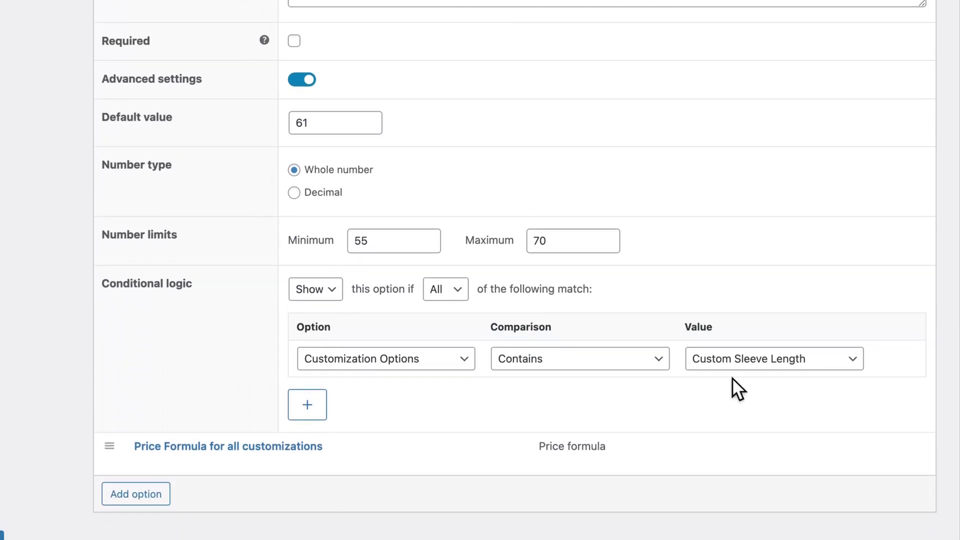
click(767, 362)
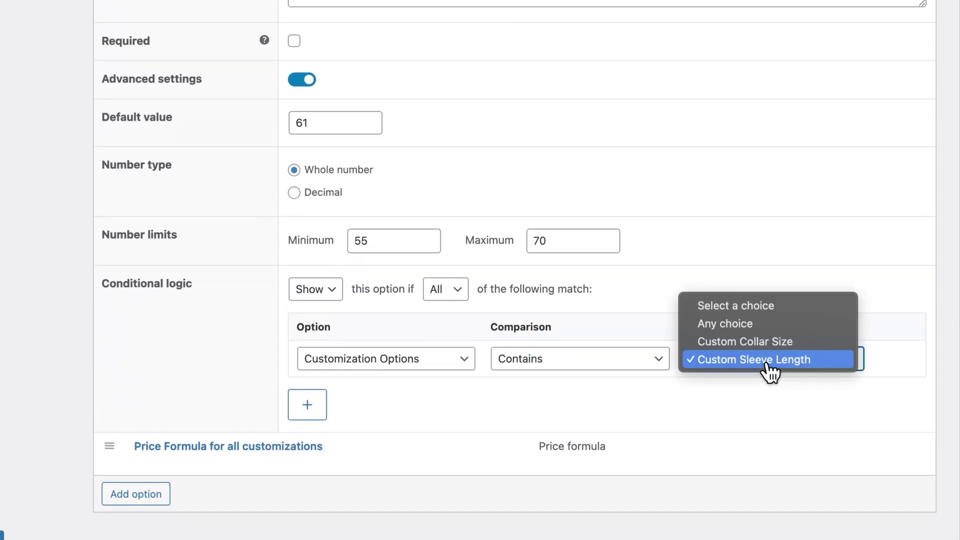
click(720, 397)
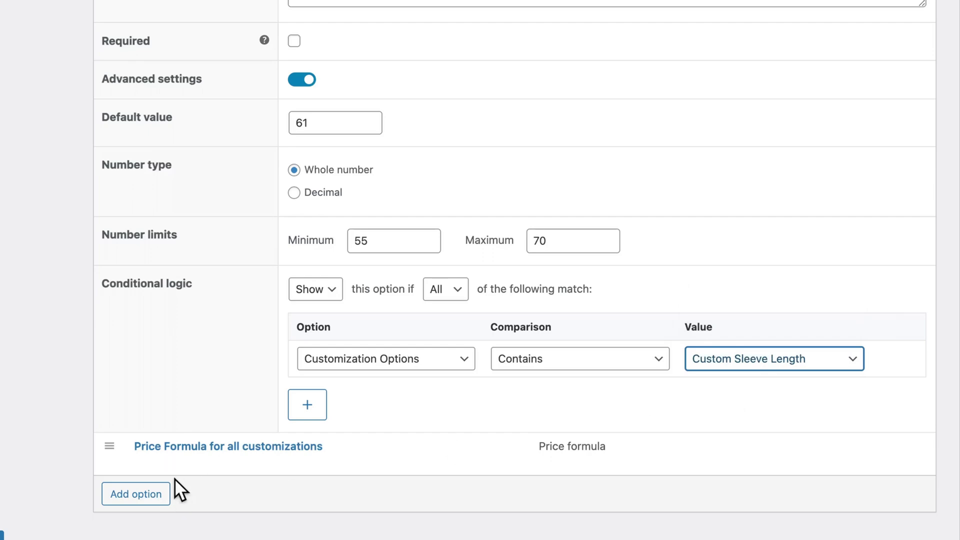
click(169, 461)
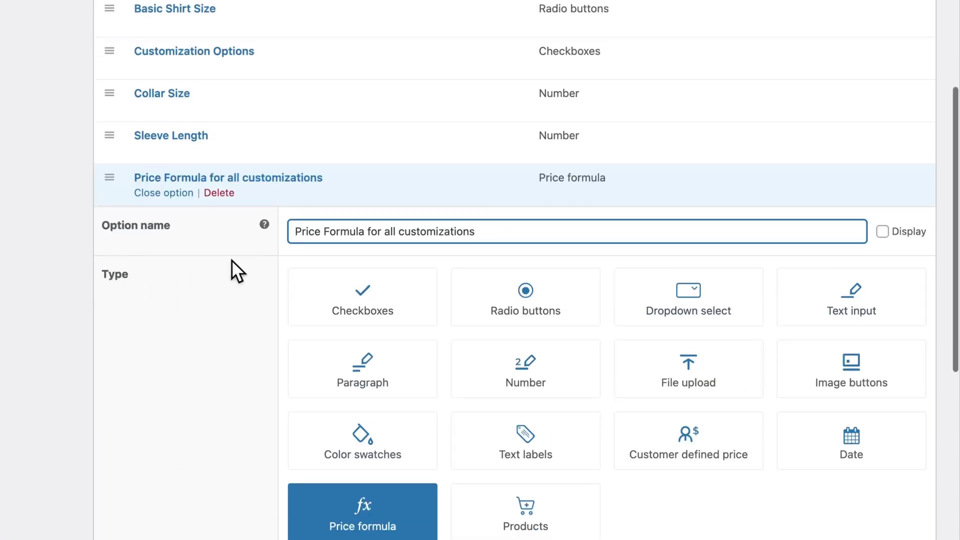
Step: Change the formula multiplier to 0.2, making ( [Collar Size] + [Sleeve Length] ) * 0.2, and save
scroll(232, 260, down, 7)
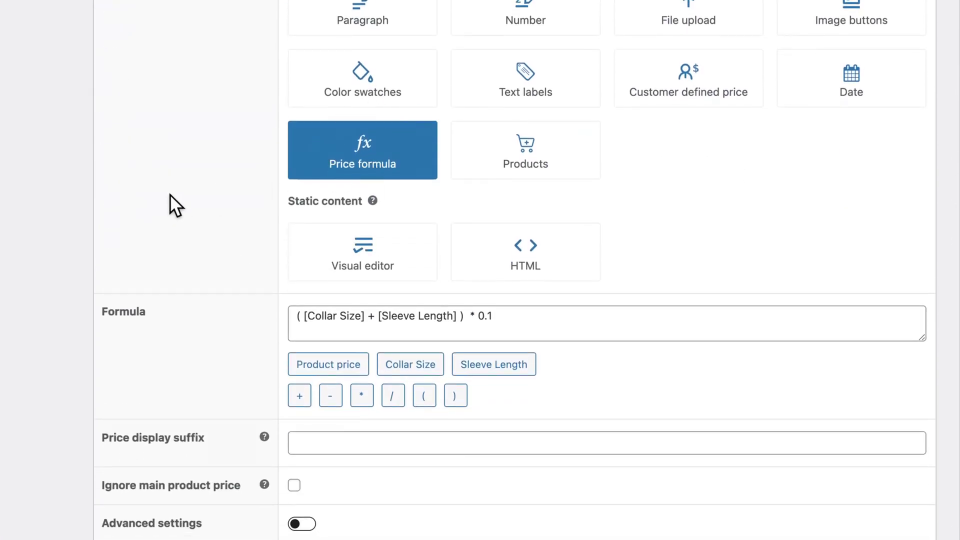
scroll(169, 194, down, 2)
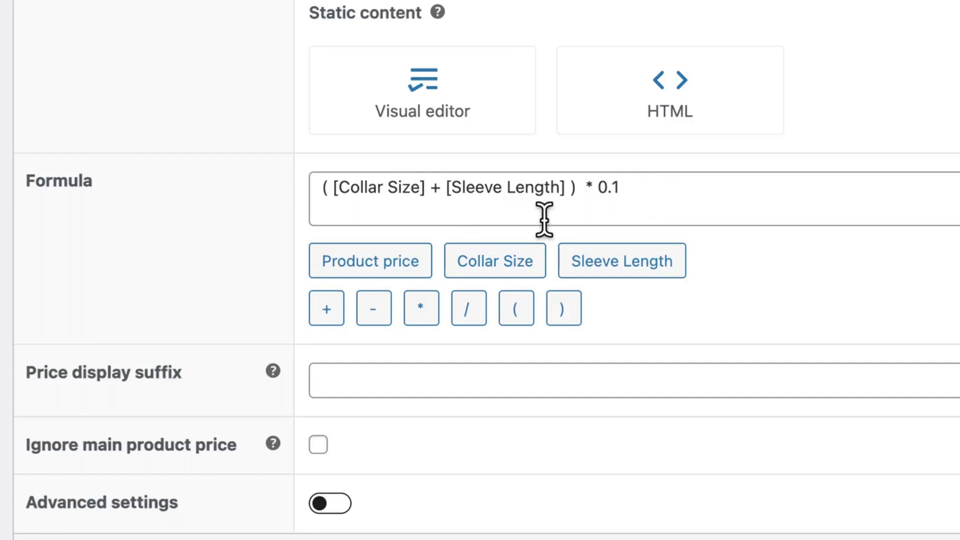
click(629, 195)
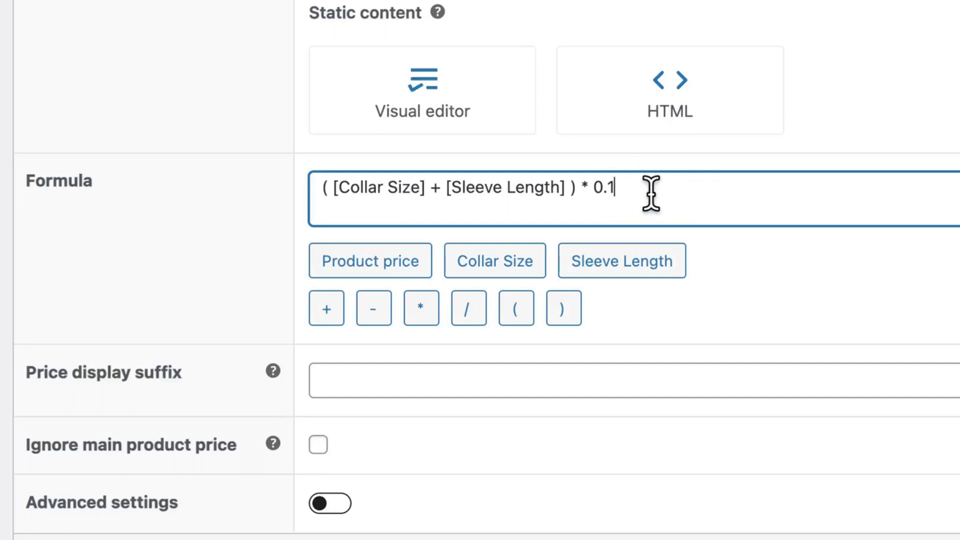
key(BackSpace)
text(2)
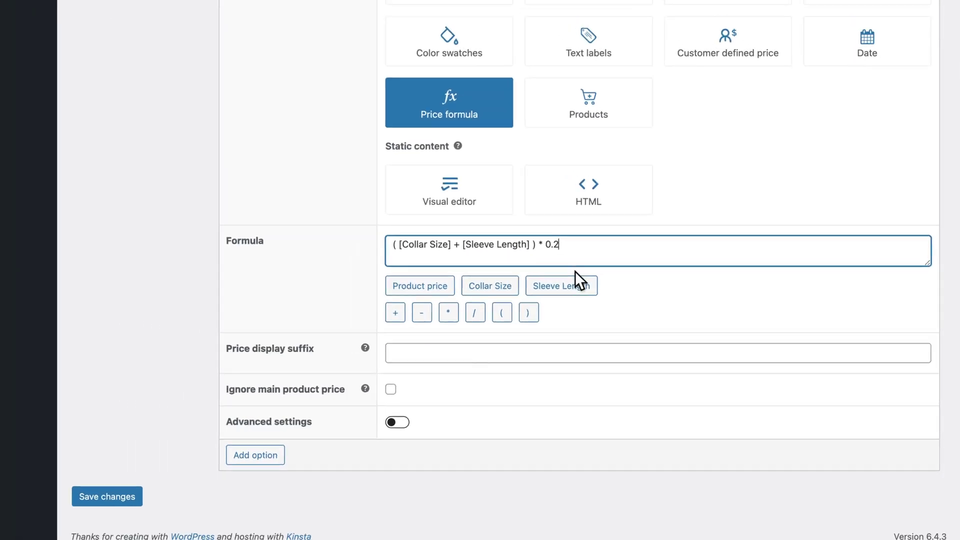
click(157, 492)
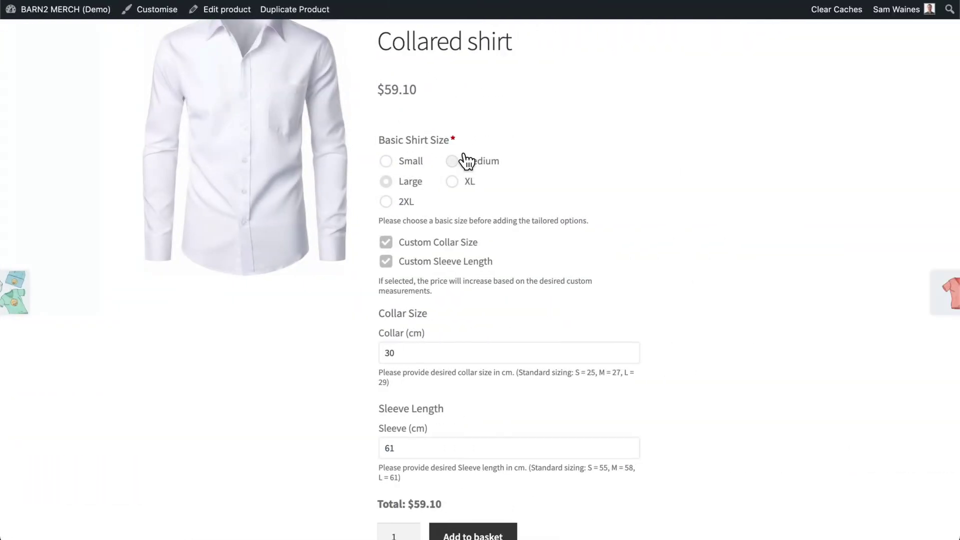
Step: Reload the shirt page and configure size XL with a 31 cm custom collar
key(super+r)
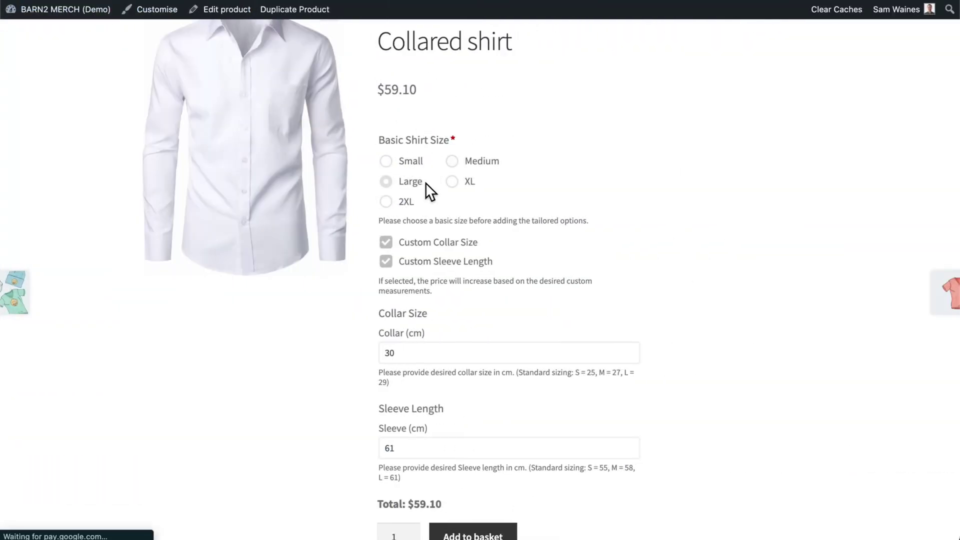
click(386, 182)
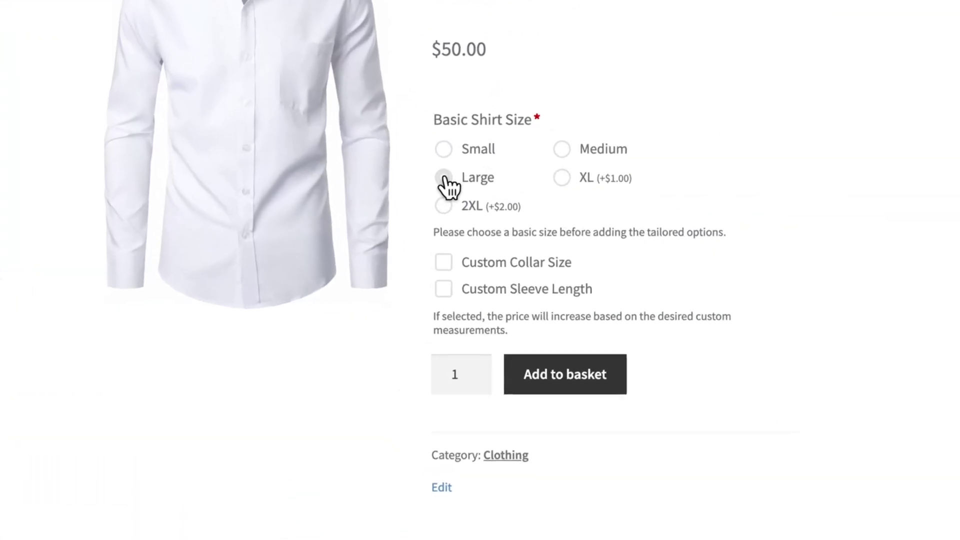
click(575, 176)
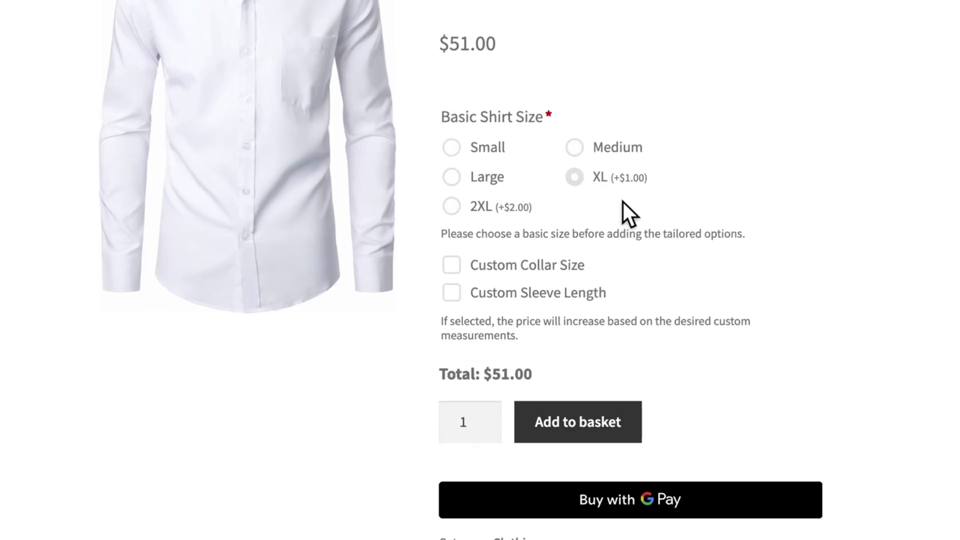
click(452, 265)
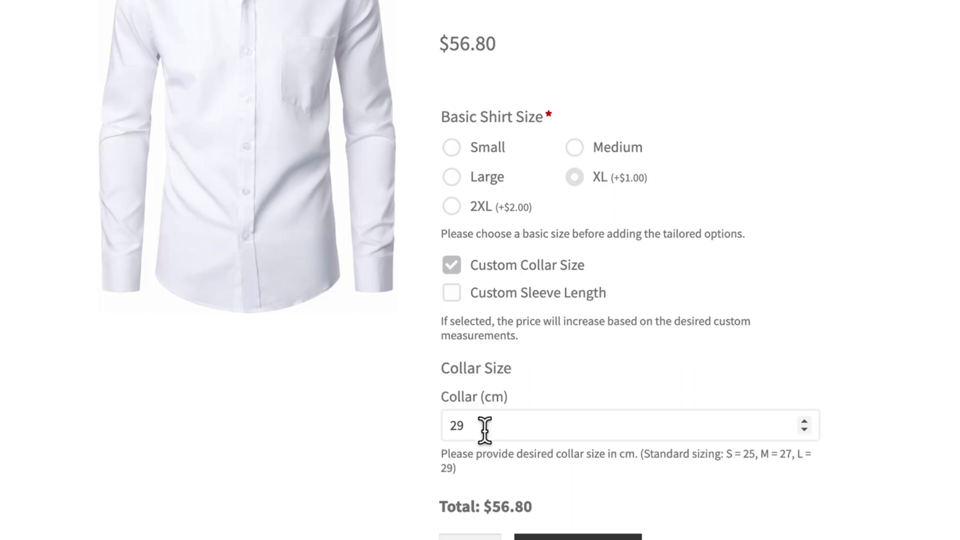
drag(486, 424, 429, 425)
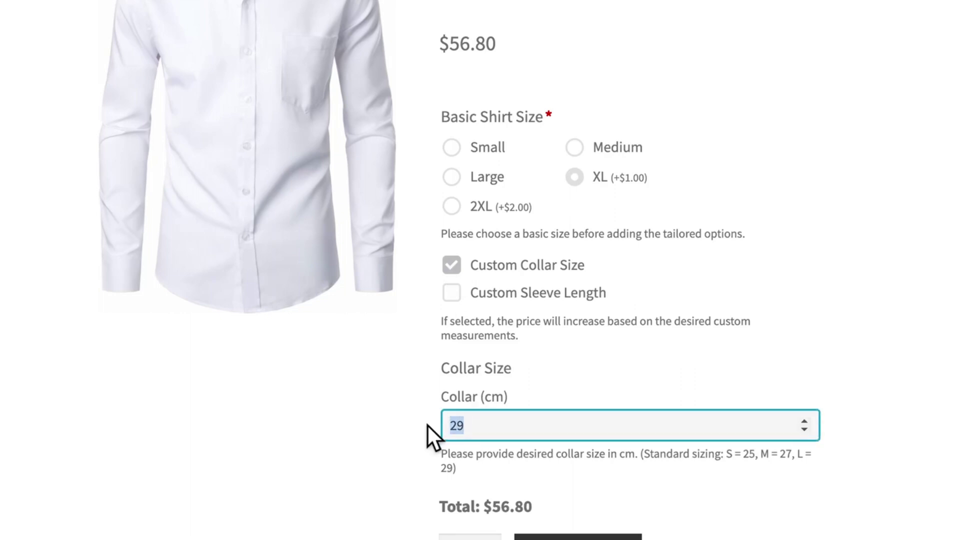
text(31)
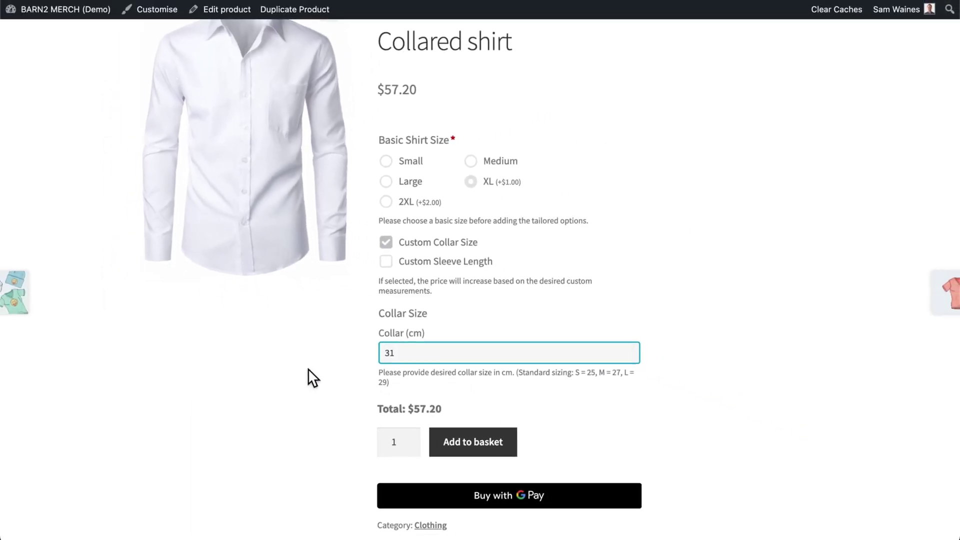
click(308, 368)
scroll(308, 368, down, 2)
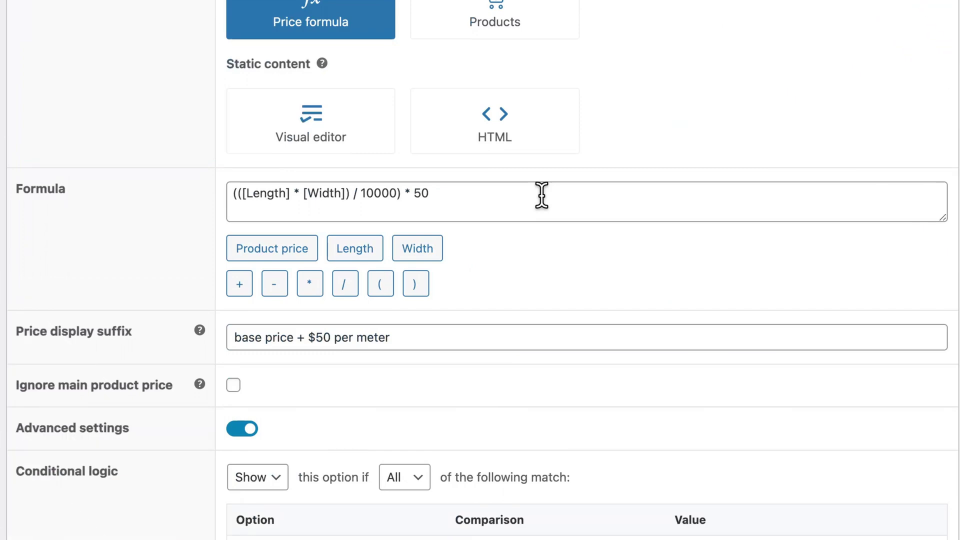
Step: Delete the trailing 50 from the fabric formula to trigger the Invalid formula warning
click(541, 195)
key(BackSpace)
key(BackSpace)
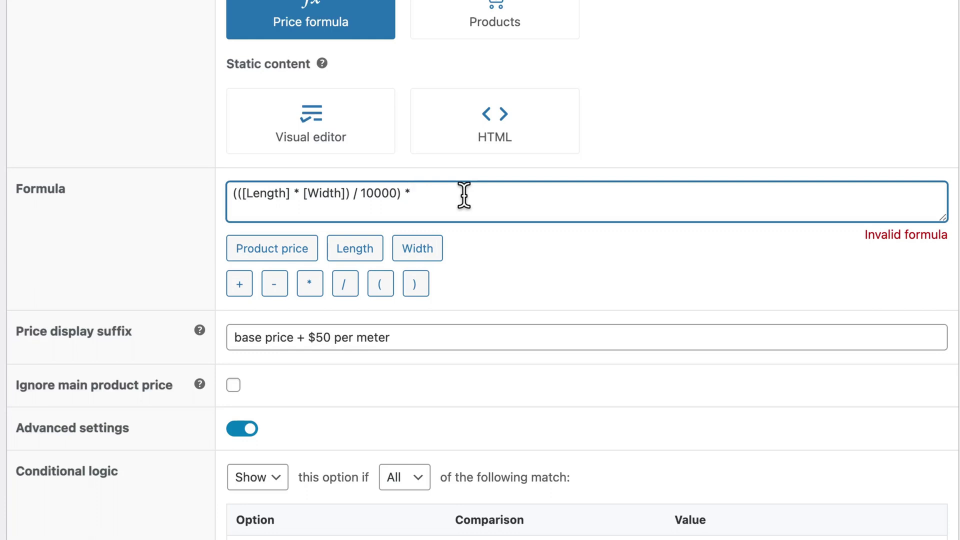
scroll(525, 329, down, 2)
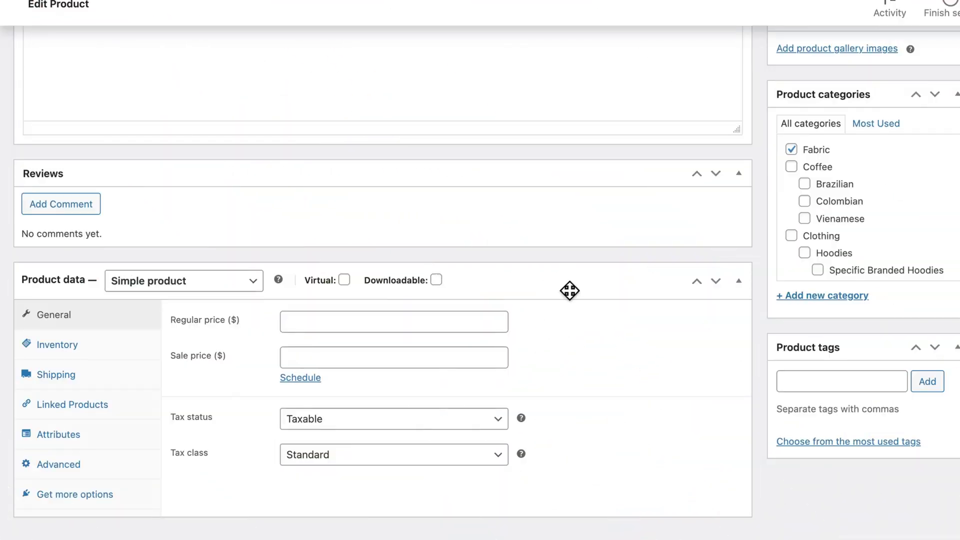
Step: Enter 10 as the Blue and White Stripes fabric's regular price in Product data > General
scroll(570, 289, up, 10)
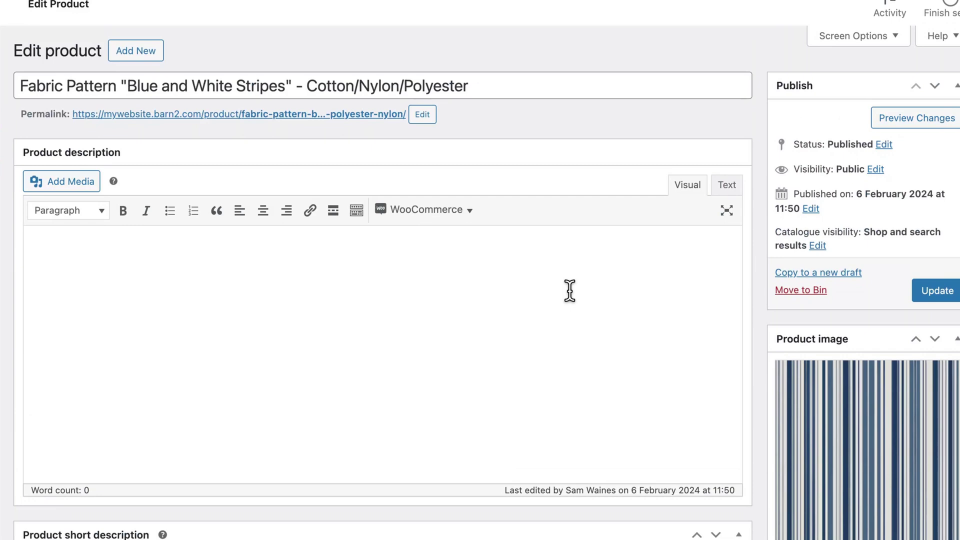
scroll(570, 291, down, 10)
click(384, 321)
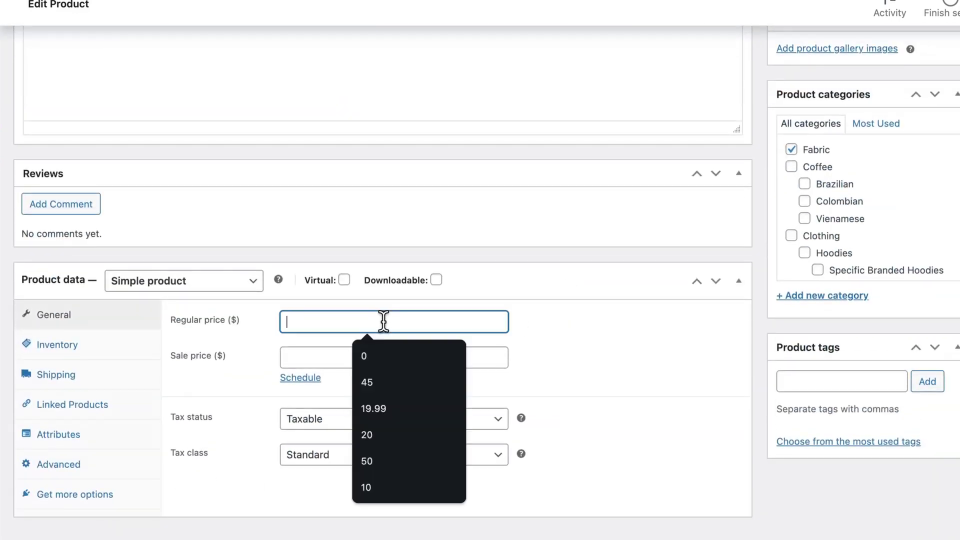
text(10)
click(536, 352)
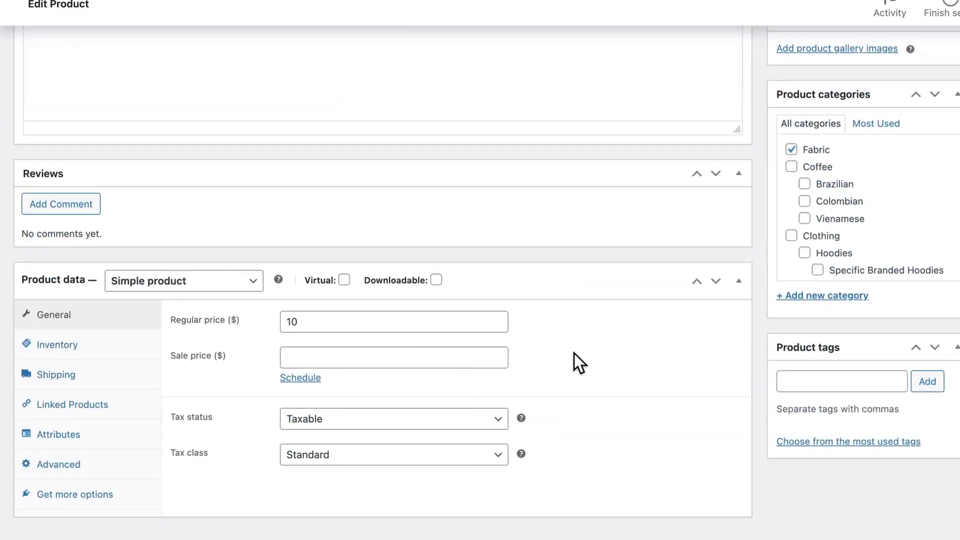
scroll(574, 353, up, 6)
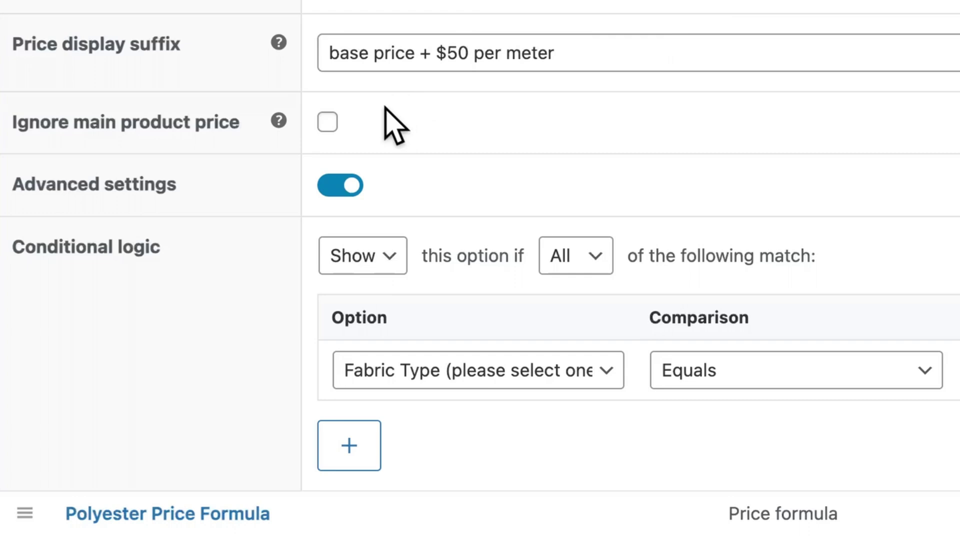
click(328, 122)
click(328, 122)
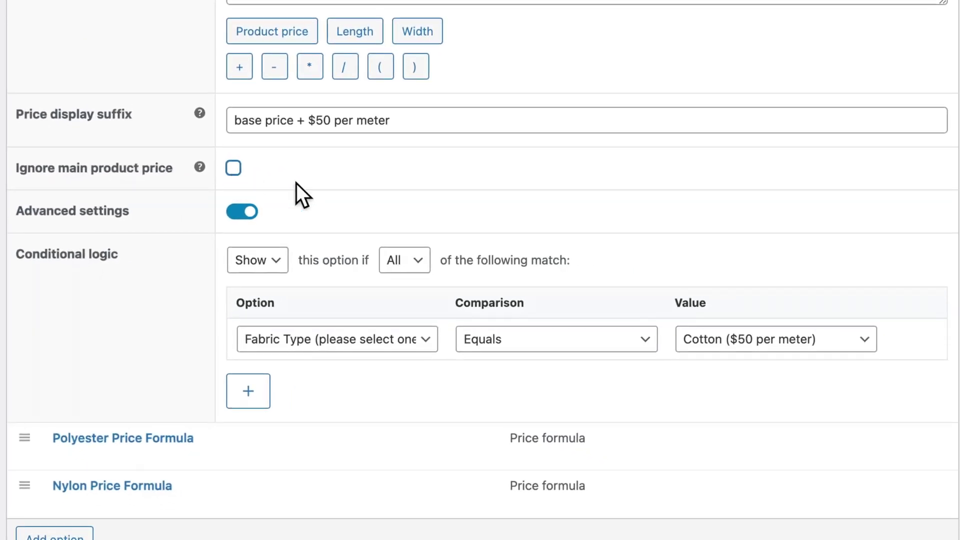